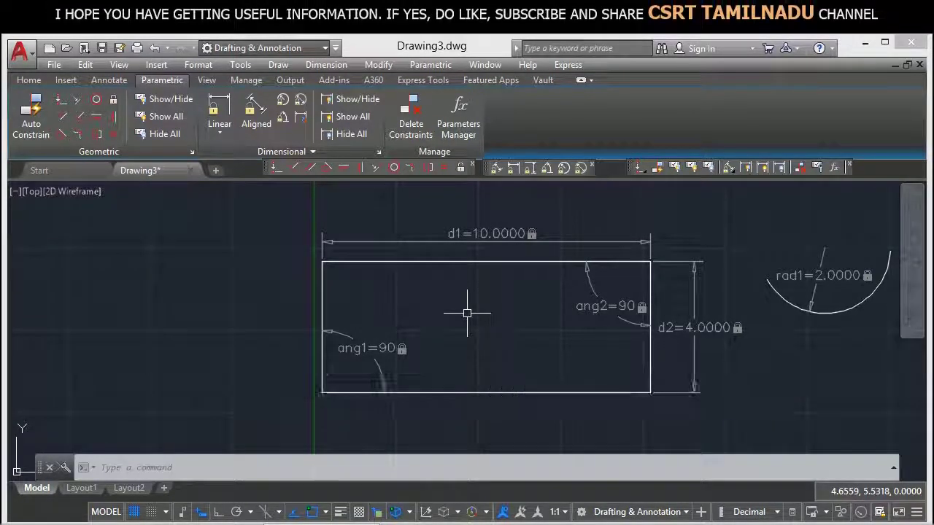
Step: Run the PARAMETERS command to list constraints ang1, ang2, d1, d2 and rad1
{"action": "left_click", "coordinate": [455, 321]}
{"action": "left_click", "coordinate": [441, 343]}
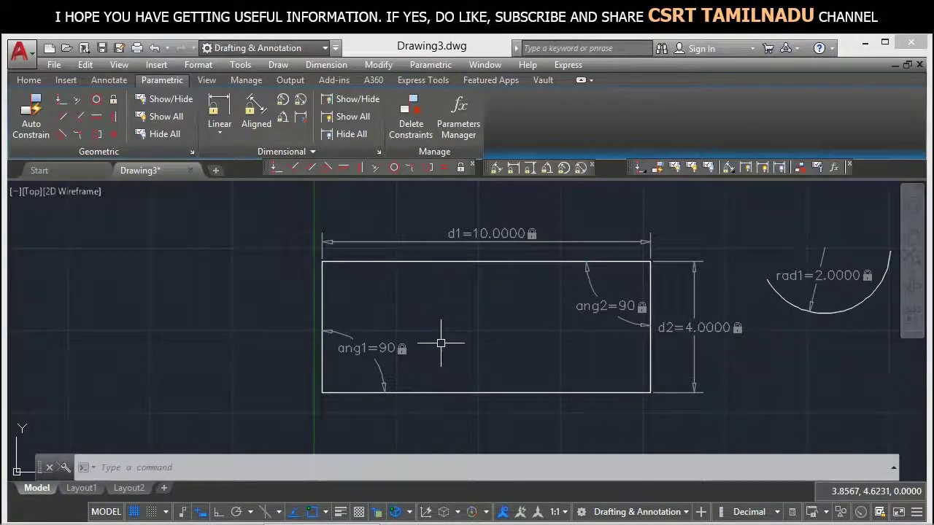
{"action": "type", "text": "PARAMETER"}
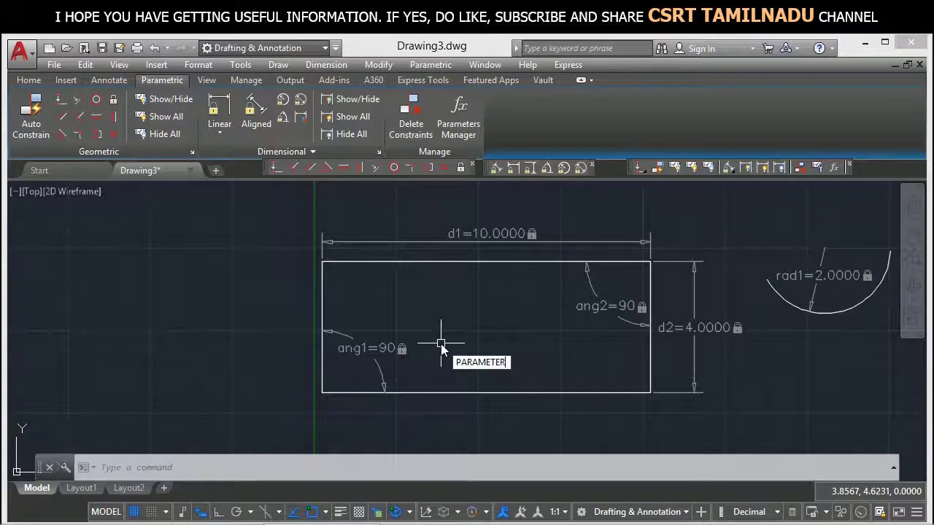
{"action": "type", "text": "S"}
{"action": "key", "text": "Return"}
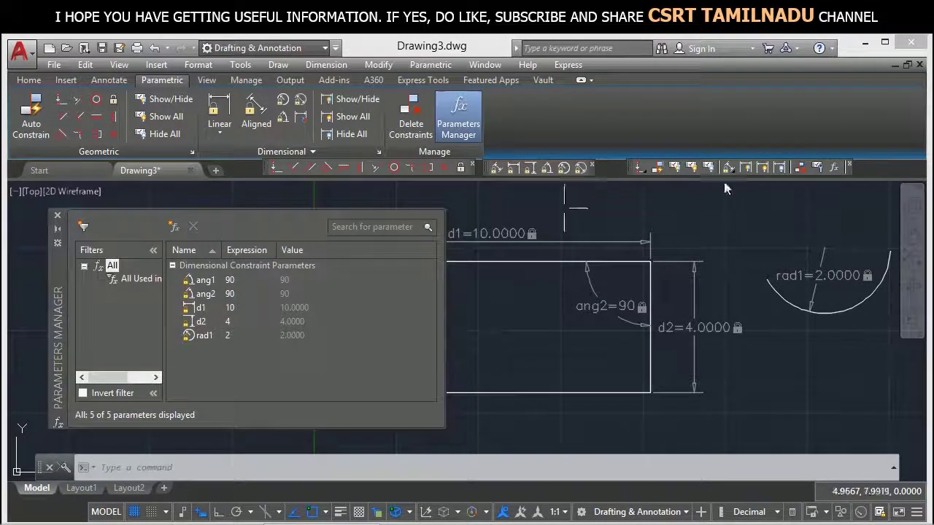
{"action": "left_click", "coordinate": [834, 170]}
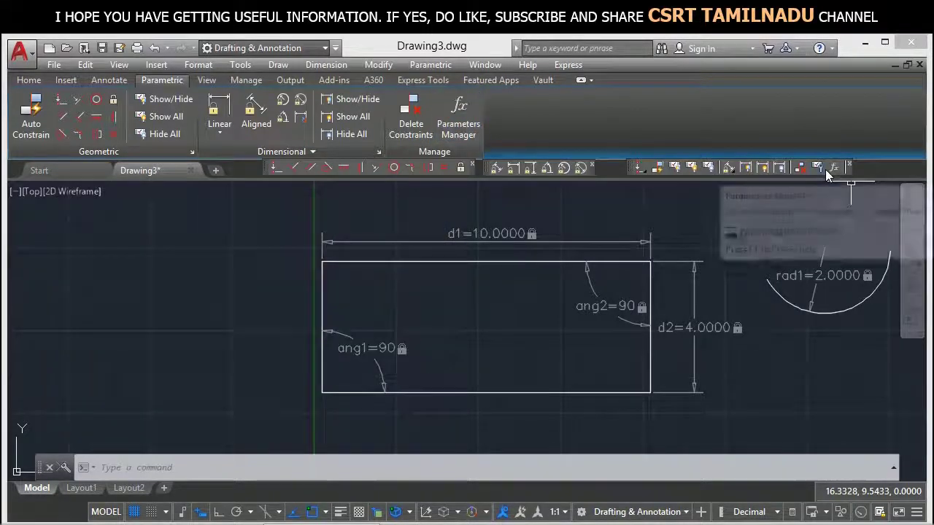
{"action": "left_click", "coordinate": [832, 169]}
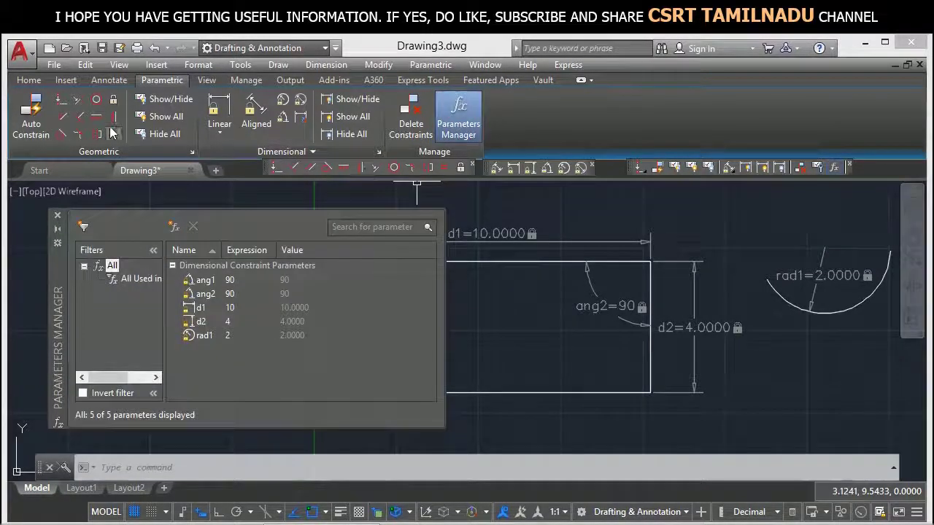
{"action": "left_click", "coordinate": [464, 116]}
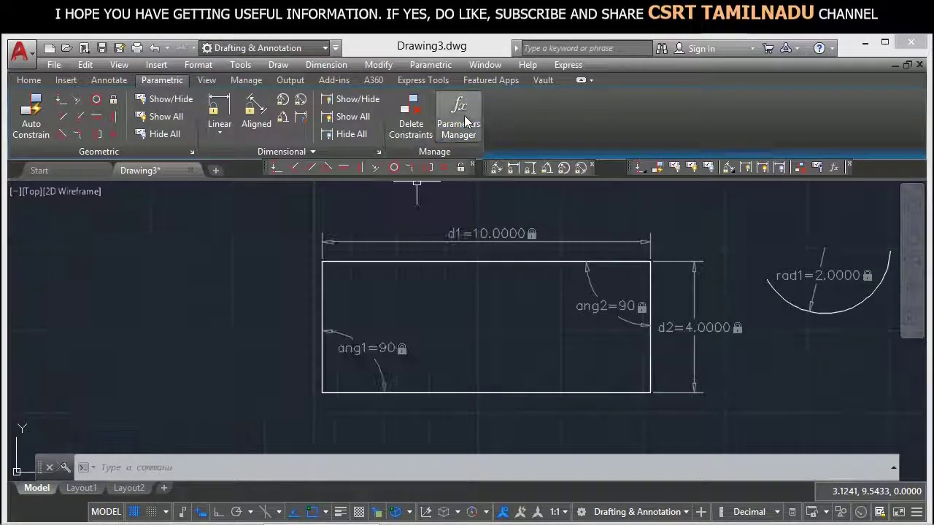
{"action": "left_click", "coordinate": [464, 116]}
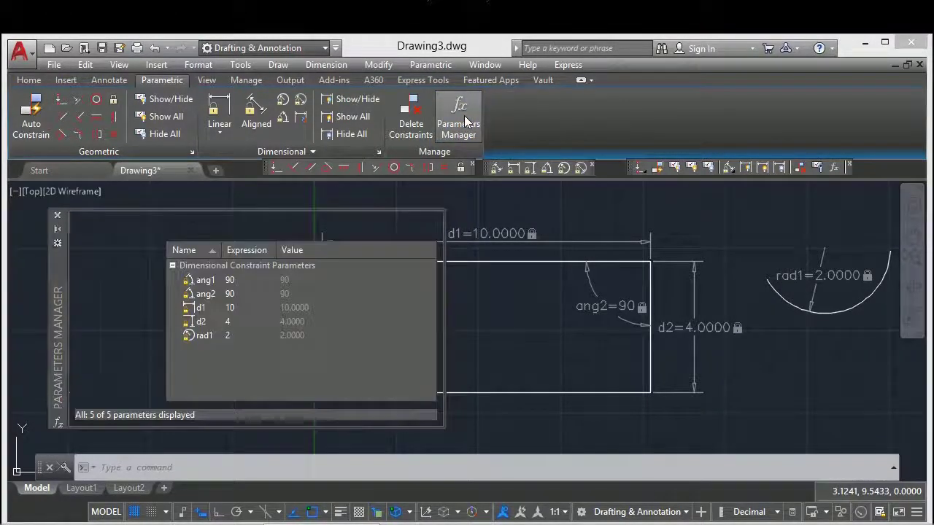
{"action": "left_click", "coordinate": [450, 68]}
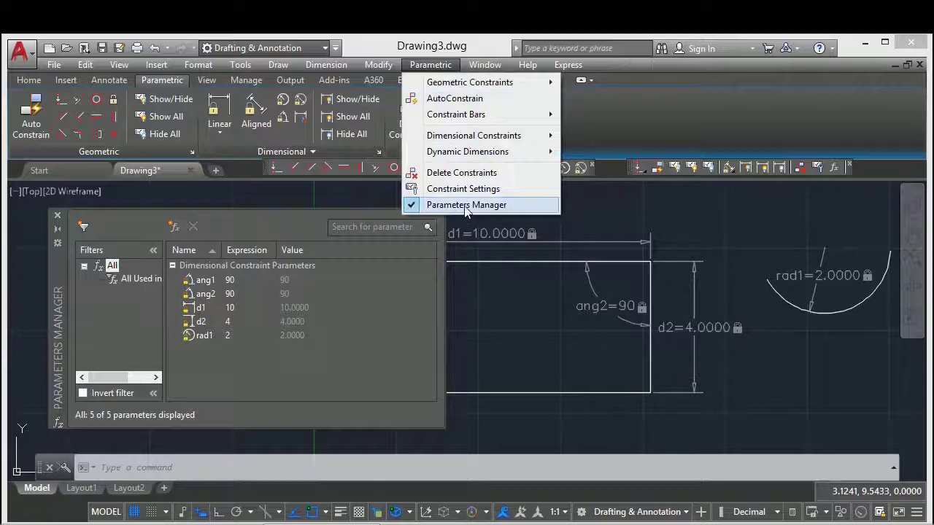
{"action": "left_click", "coordinate": [442, 302]}
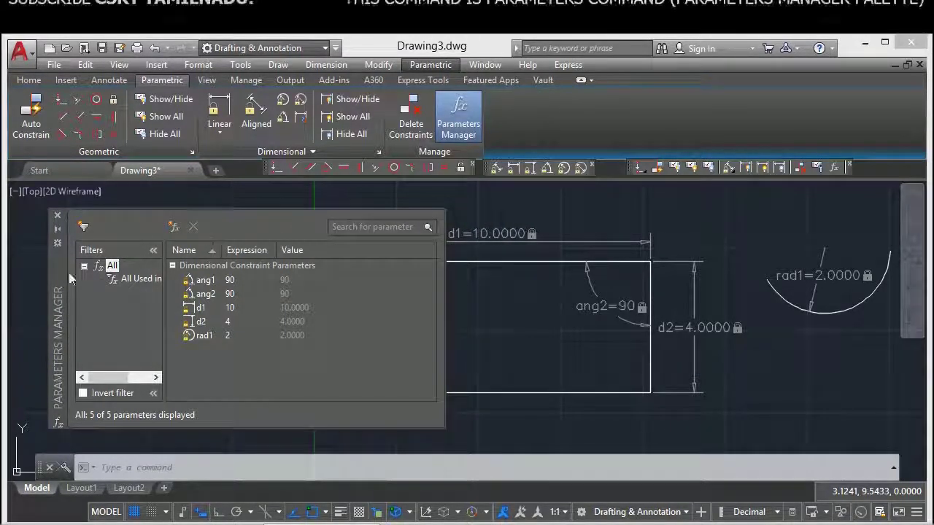
{"action": "mouse_move", "coordinate": [56, 274]}
{"action": "left_mouse_down"}
{"action": "mouse_move", "coordinate": [38, 270]}
{"action": "mouse_move", "coordinate": [69, 284]}
{"action": "left_mouse_up"}
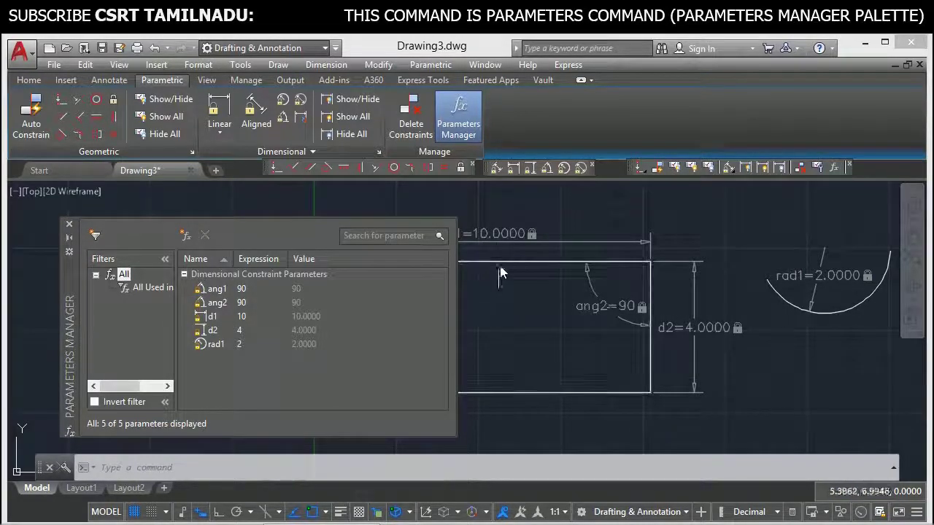
Step: Close the Parameters Manager and open rad1's value on the arc, leaving it unchanged at 2
{"action": "left_click", "coordinate": [70, 224]}
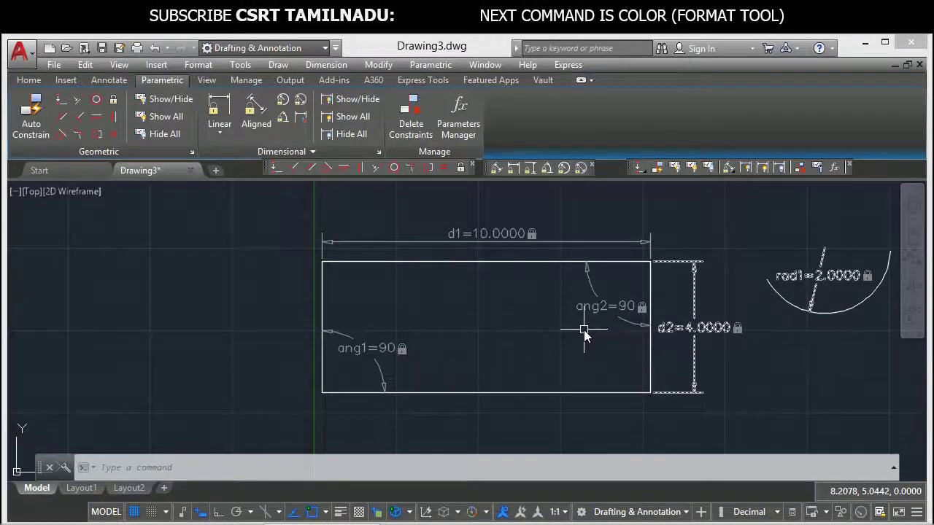
{"action": "left_click", "coordinate": [781, 358]}
{"action": "left_click", "coordinate": [754, 394]}
{"action": "double_click", "coordinate": [810, 305]}
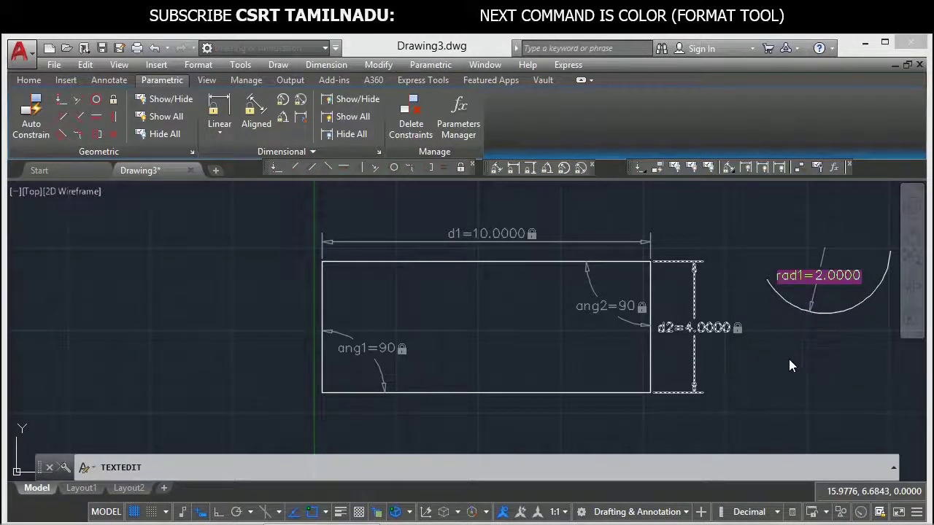
{"action": "key", "text": "Return"}
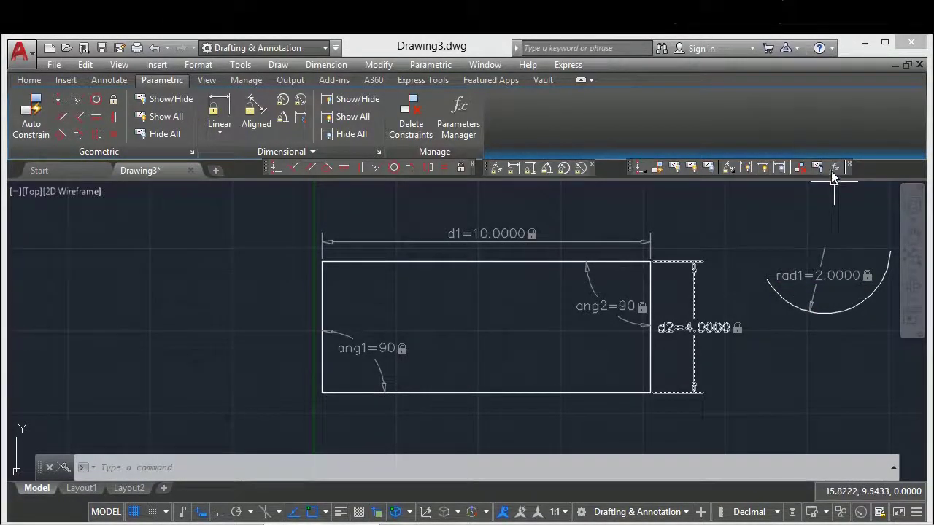
Step: Reopen the Parameters Manager and change rad1's expression to 1.5
{"action": "left_click", "coordinate": [834, 169]}
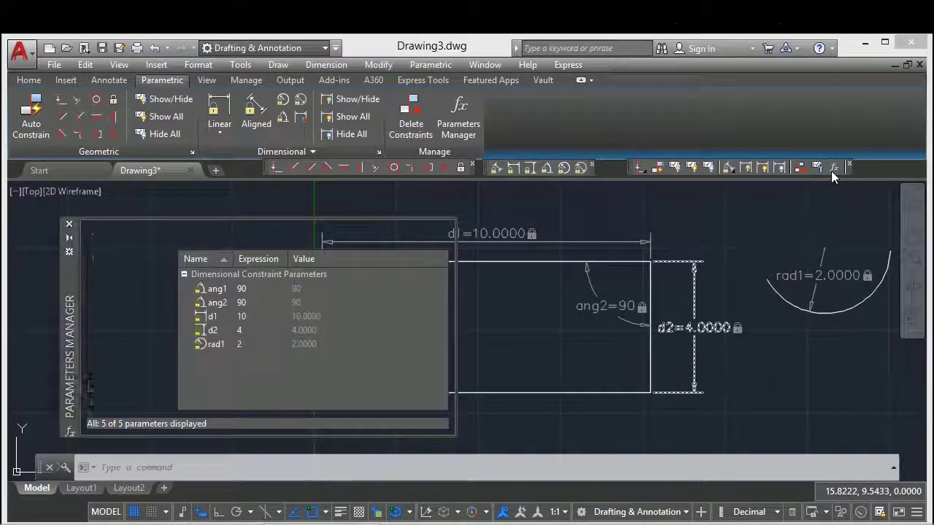
{"action": "left_click", "coordinate": [222, 346]}
{"action": "left_click", "coordinate": [245, 345]}
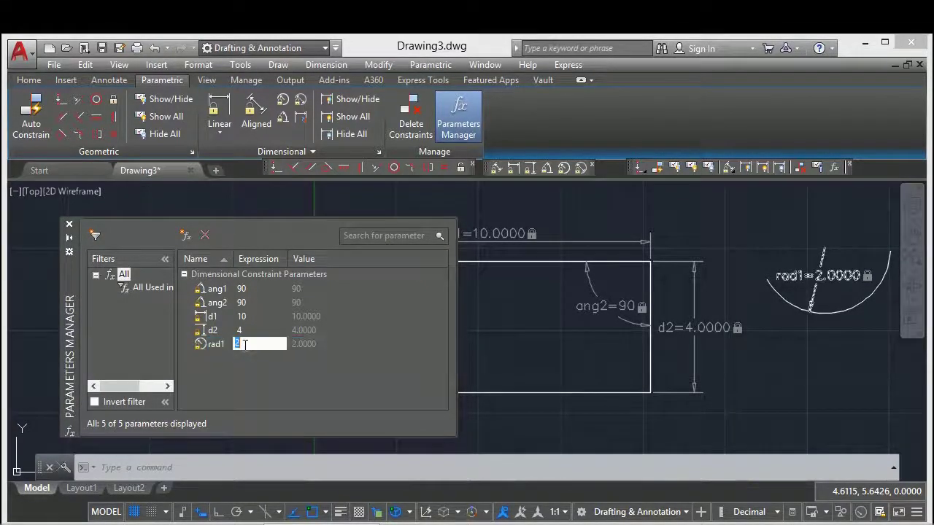
{"action": "type", "text": "1.5"}
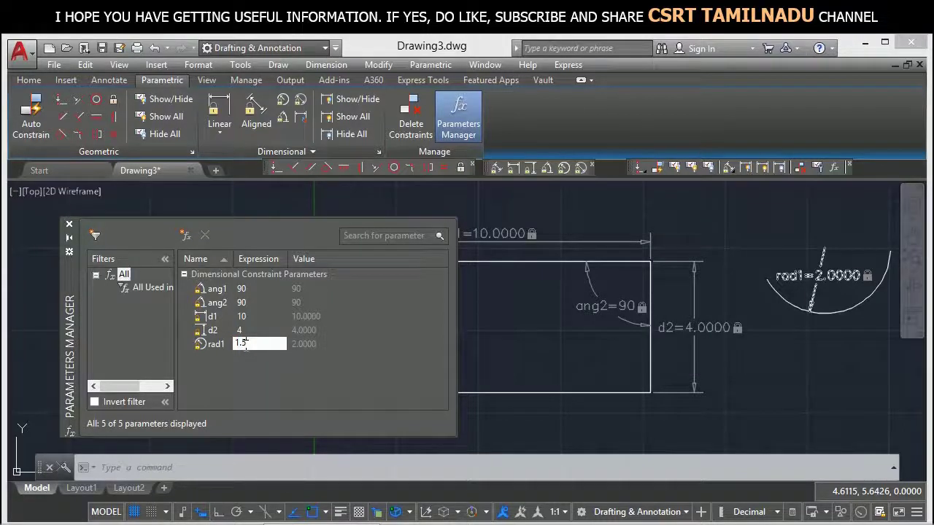
{"action": "key", "text": "Return"}
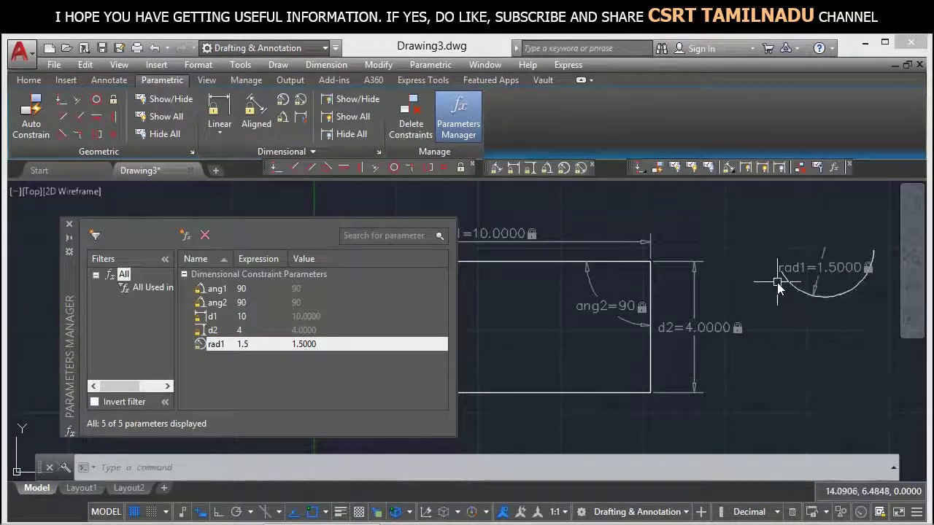
Step: Set d2's expression to 6 and check the taller rectangle in the drawing
{"action": "left_click", "coordinate": [243, 332]}
{"action": "left_click", "coordinate": [244, 331]}
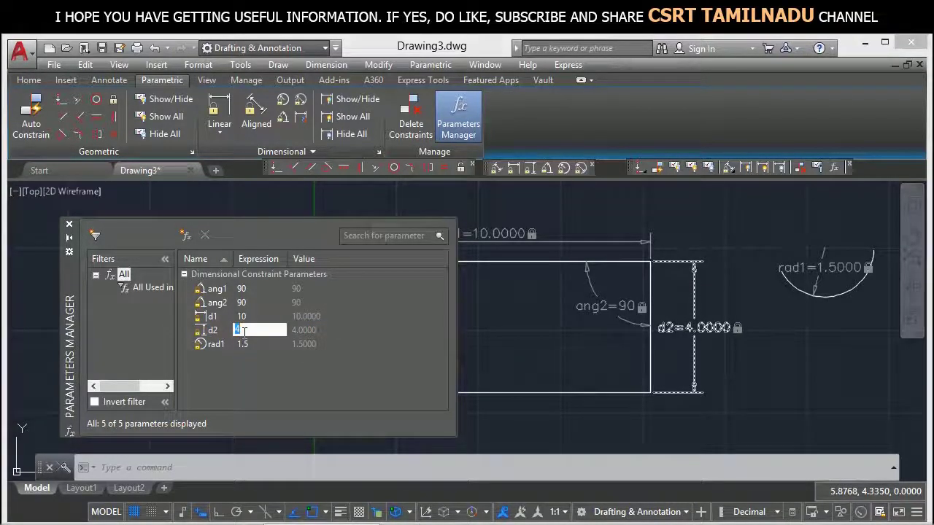
{"action": "type", "text": "6"}
{"action": "key", "text": "Return"}
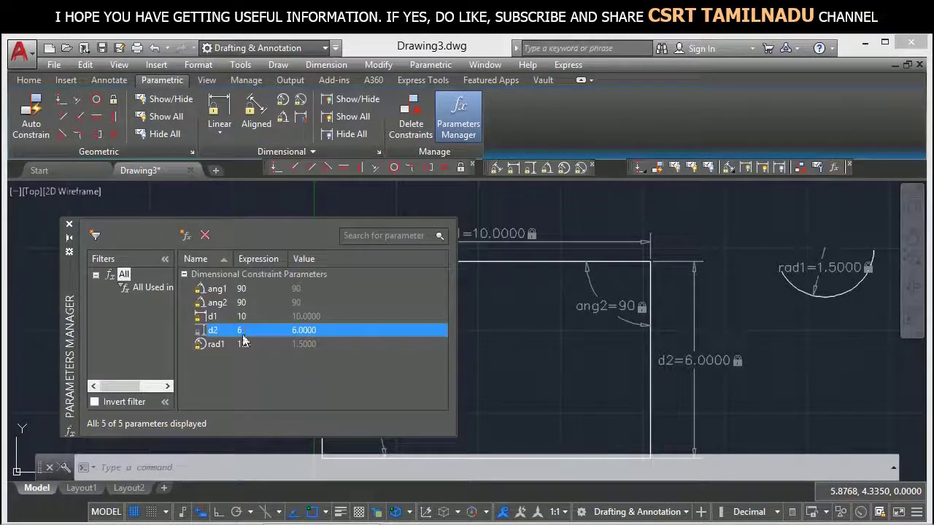
{"action": "scroll", "coordinate": [511, 329], "scroll_direction": "up", "scroll_amount": 1}
{"action": "scroll", "coordinate": [542, 281], "scroll_direction": "up", "scroll_amount": 1}
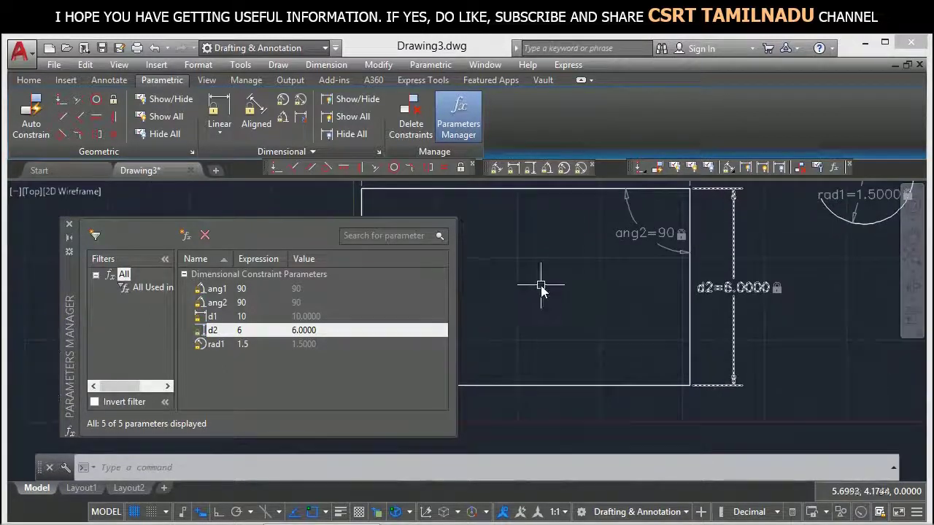
{"action": "scroll", "coordinate": [540, 285], "scroll_direction": "down", "scroll_amount": 4}
{"action": "middle_click_drag", "start_coordinate": [535, 292], "coordinate": [538, 343]}
{"action": "scroll", "coordinate": [539, 339], "scroll_direction": "up", "scroll_amount": 2}
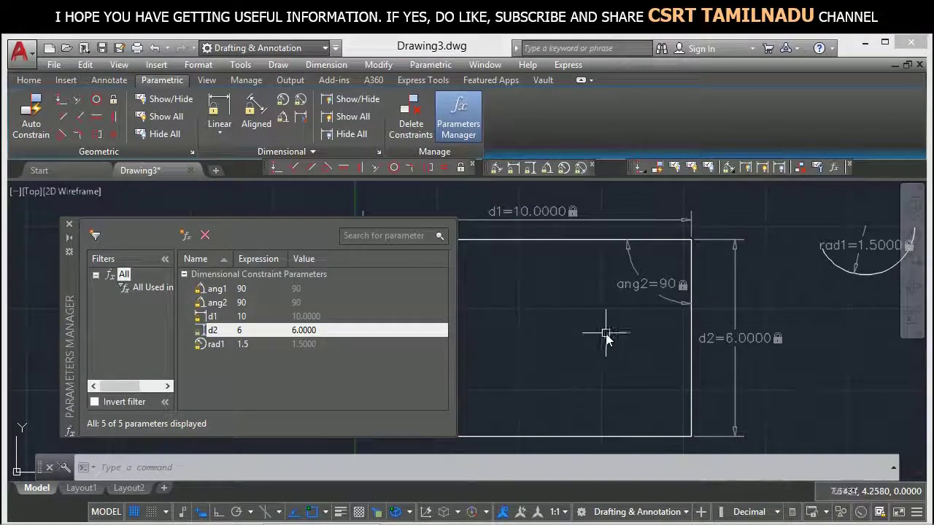
{"action": "scroll", "coordinate": [609, 333], "scroll_direction": "down", "scroll_amount": 2}
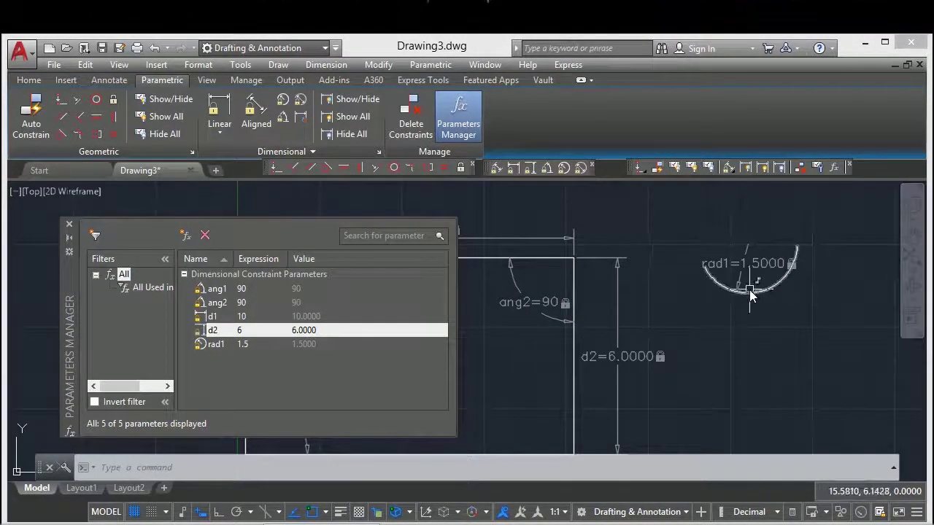
{"action": "left_click", "coordinate": [238, 343]}
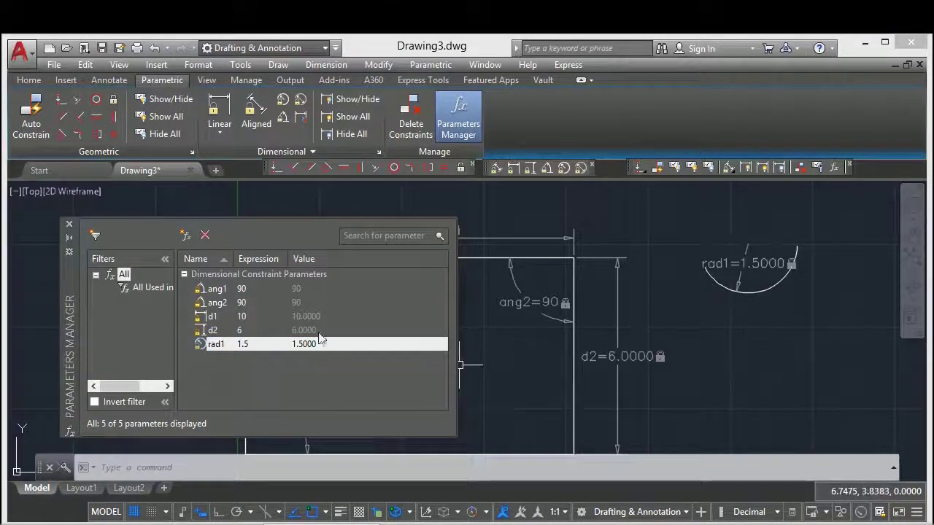
Step: Delete the rad1 parameter, leaving ang1, ang2, d1 and d2
{"action": "right_click", "coordinate": [229, 347]}
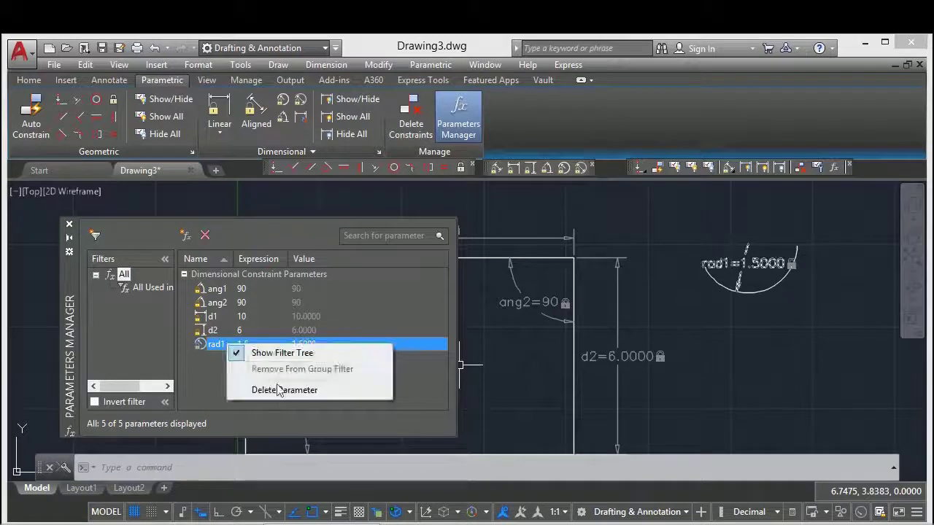
{"action": "left_click", "coordinate": [219, 362]}
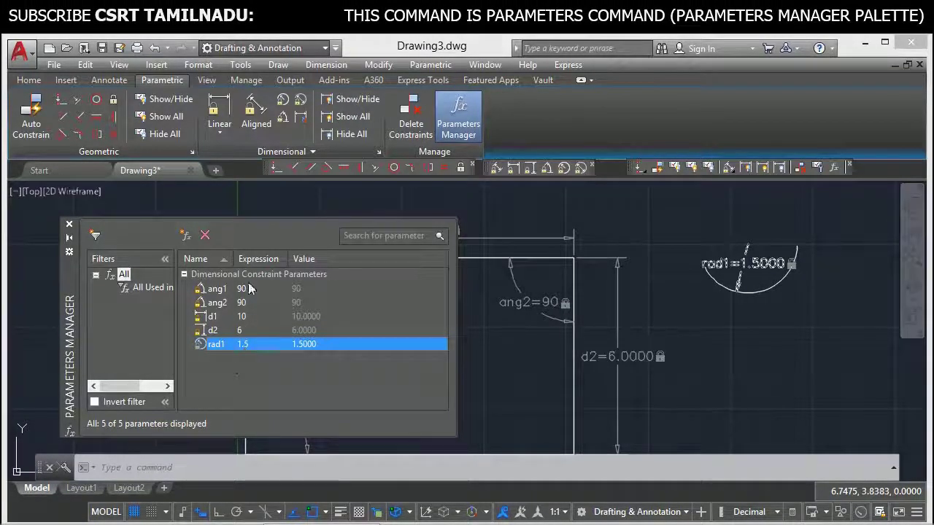
{"action": "left_click", "coordinate": [207, 235]}
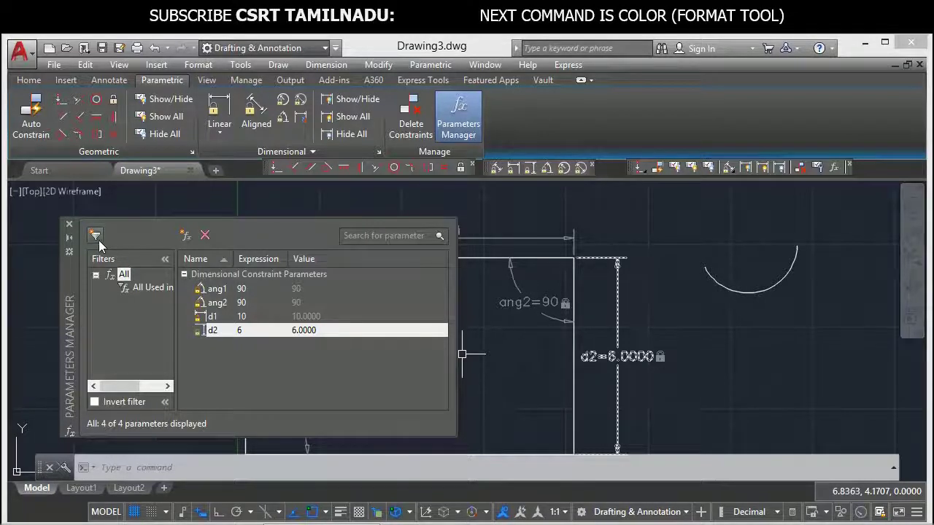
Step: Add group filters named MATHS and SCIENCE, then make MATHS the active filter
{"action": "left_click", "coordinate": [97, 238]}
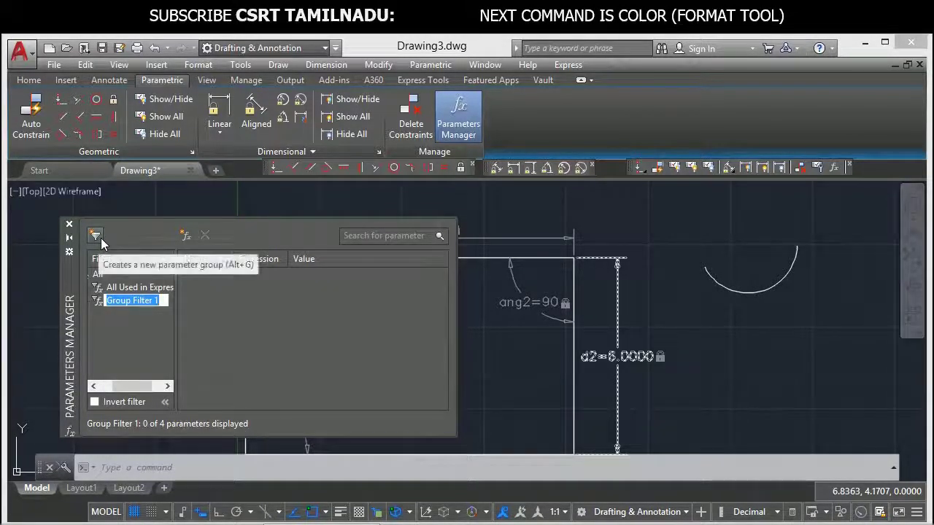
{"action": "type", "text": "MATHS"}
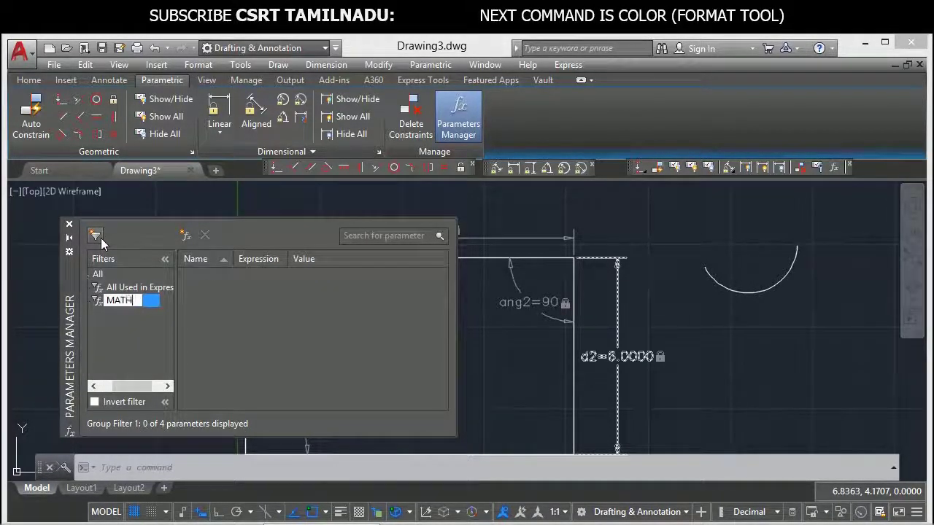
{"action": "left_click", "coordinate": [101, 237]}
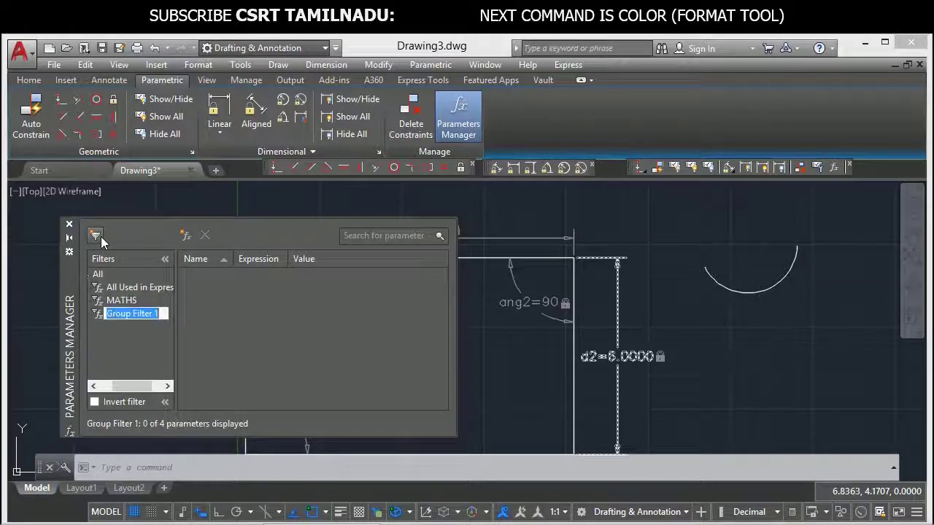
{"action": "type", "text": "SCIEN"}
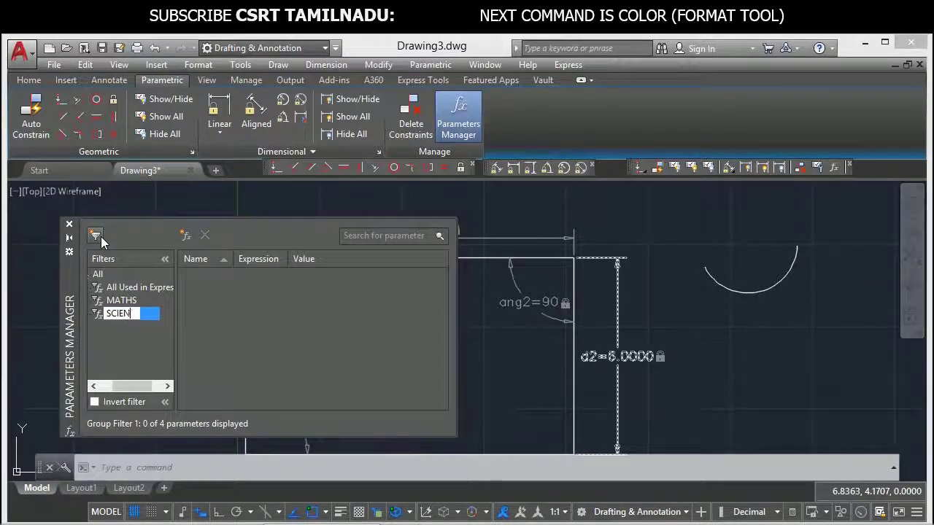
{"action": "type", "text": "CE"}
{"action": "key", "text": "Return"}
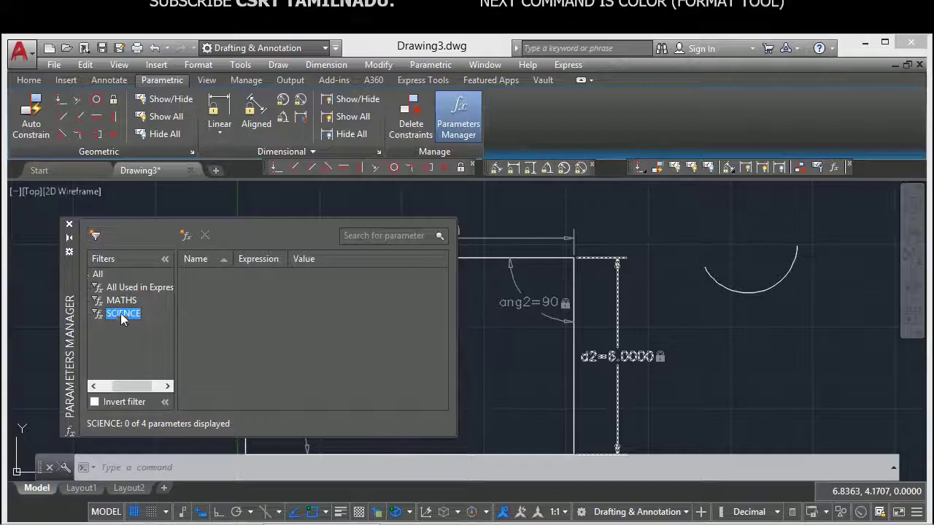
{"action": "left_click", "coordinate": [122, 300]}
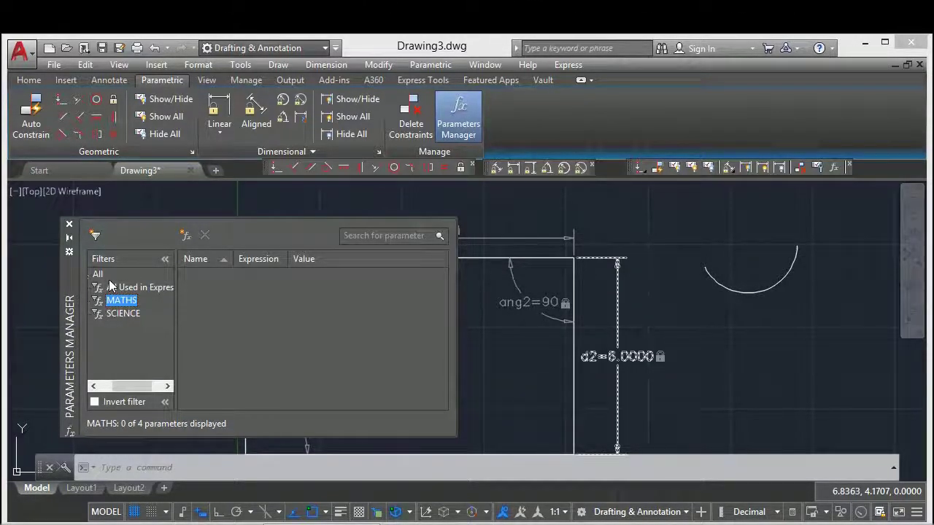
{"action": "left_click", "coordinate": [224, 306]}
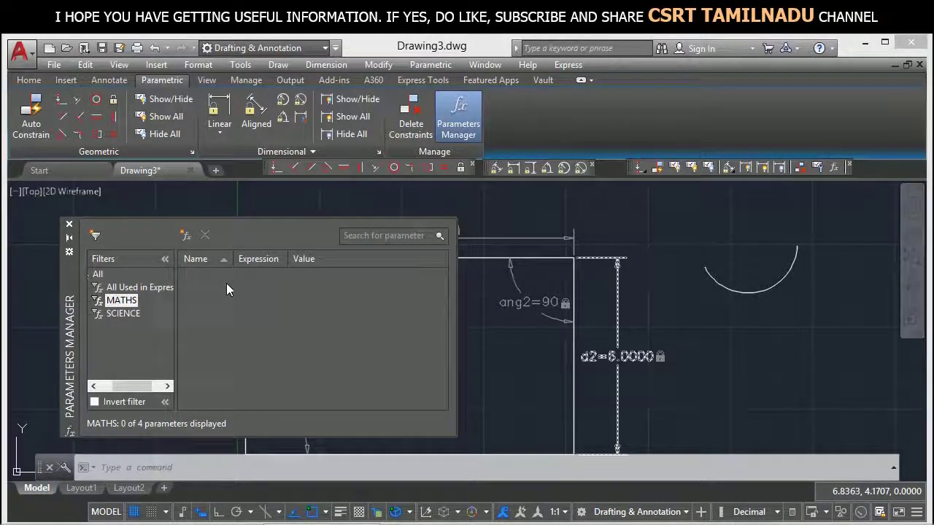
Step: Add user parameters user1, user2 and user3, each with expression 1, under MATHS
{"action": "double_click", "coordinate": [226, 283]}
{"action": "double_click", "coordinate": [221, 317]}
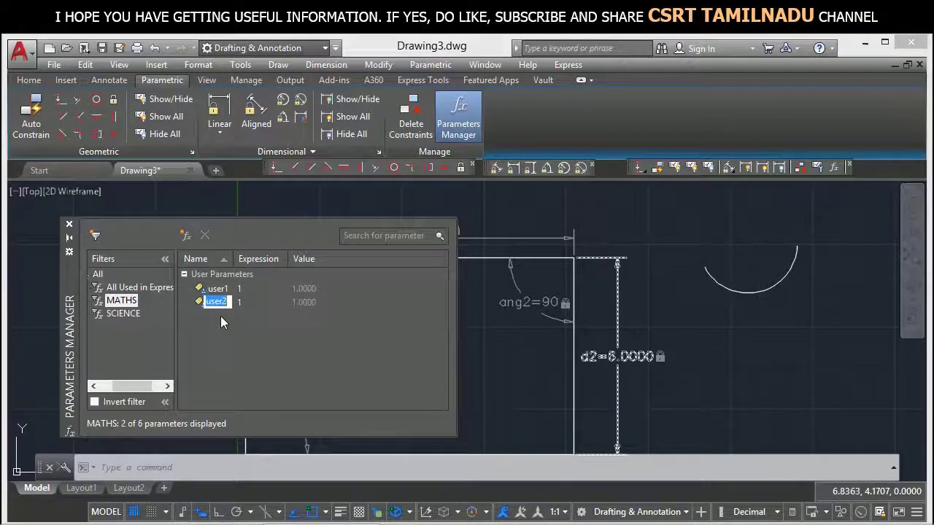
{"action": "left_click", "coordinate": [186, 237]}
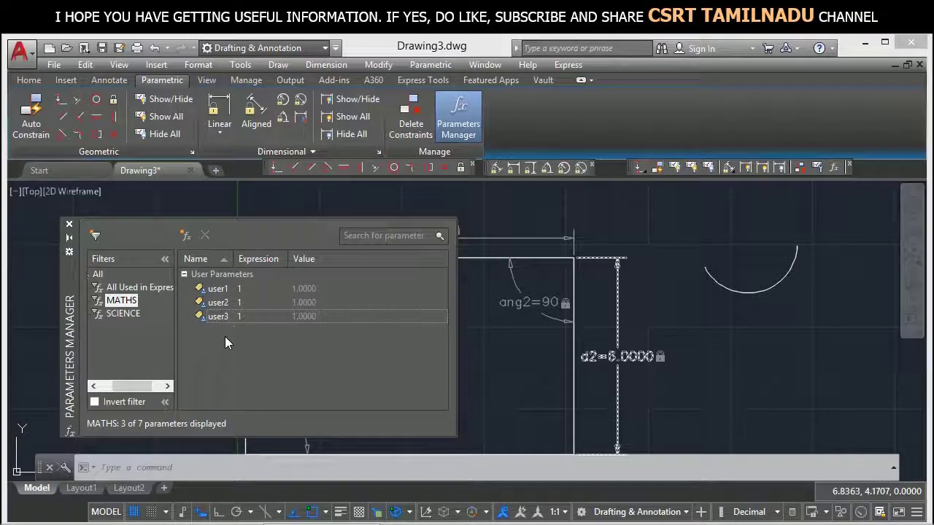
{"action": "left_click", "coordinate": [229, 290]}
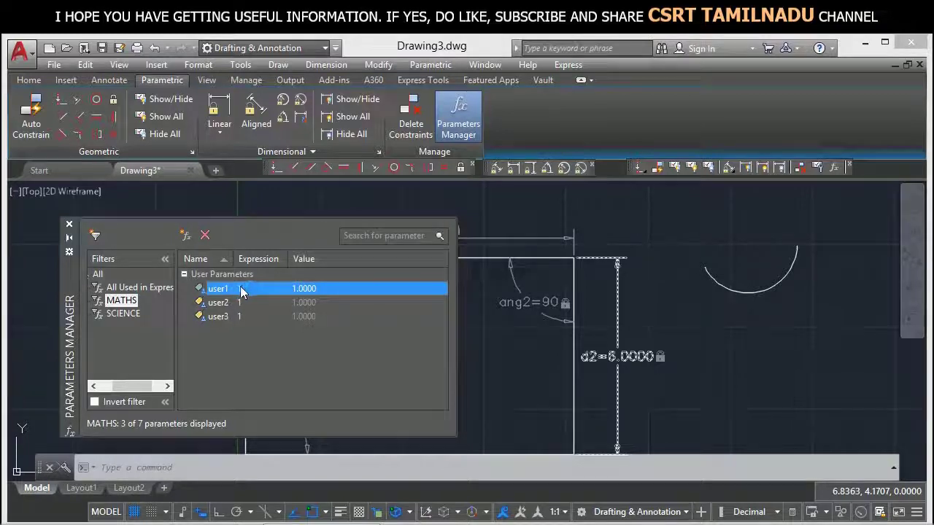
{"action": "double_click", "coordinate": [216, 289]}
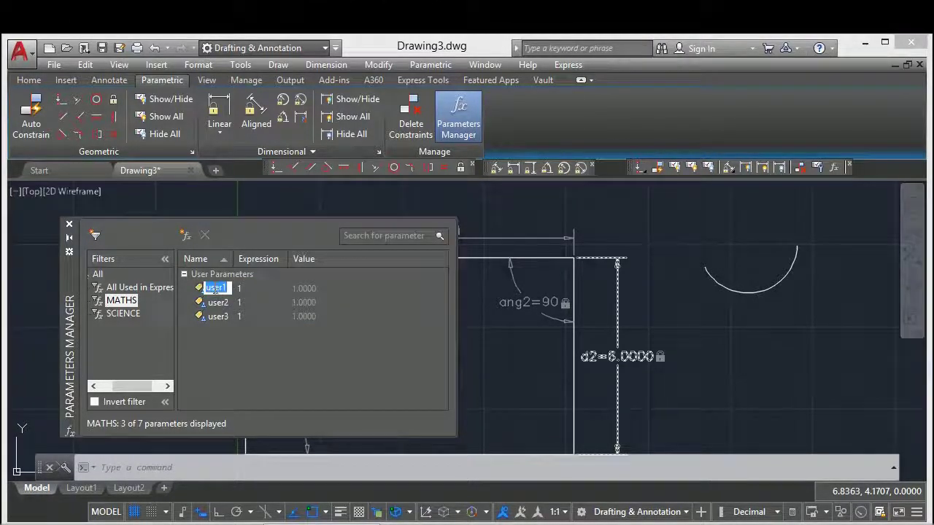
Step: Rename user1, user2, user3 to A, B, C with expressions 2, 3 and 4
{"action": "type", "text": "A"}
{"action": "key", "text": "Tab"}
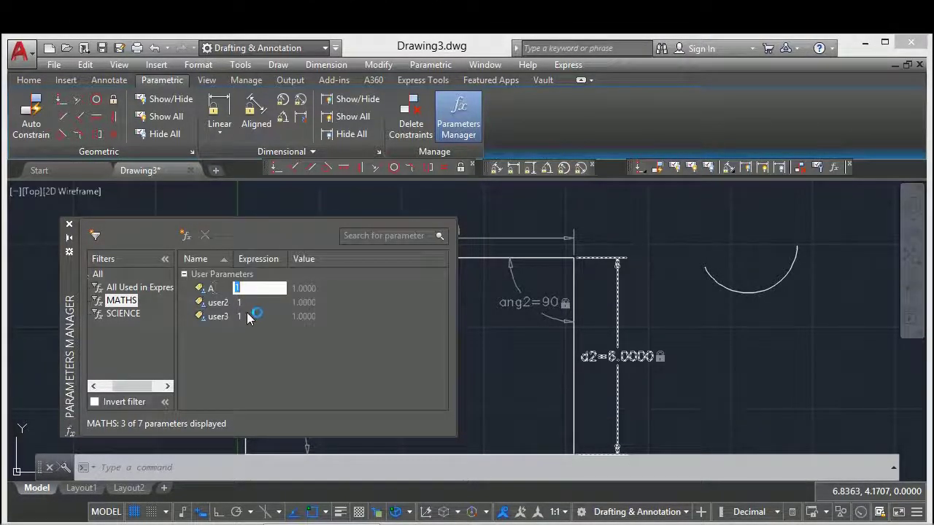
{"action": "double_click", "coordinate": [219, 302]}
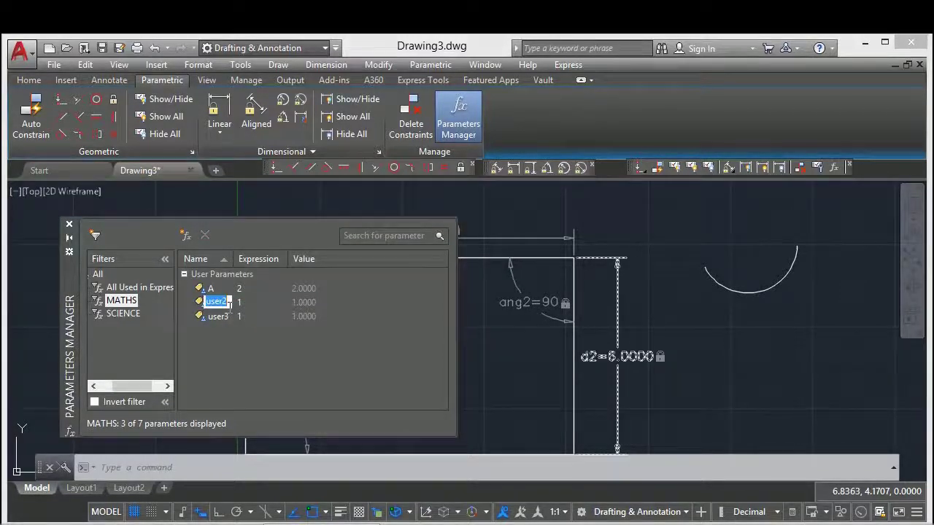
{"action": "type", "text": "B"}
{"action": "key", "text": "Tab"}
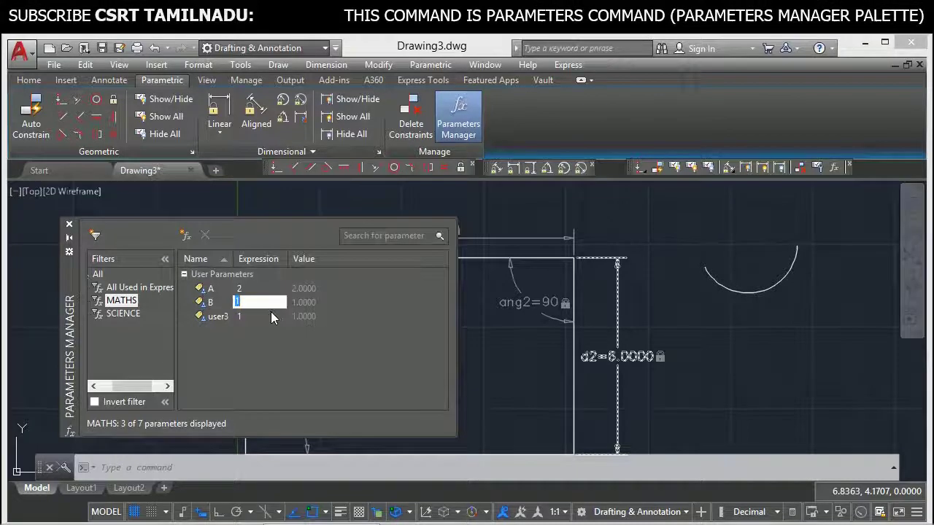
{"action": "type", "text": "3"}
{"action": "double_click", "coordinate": [207, 318]}
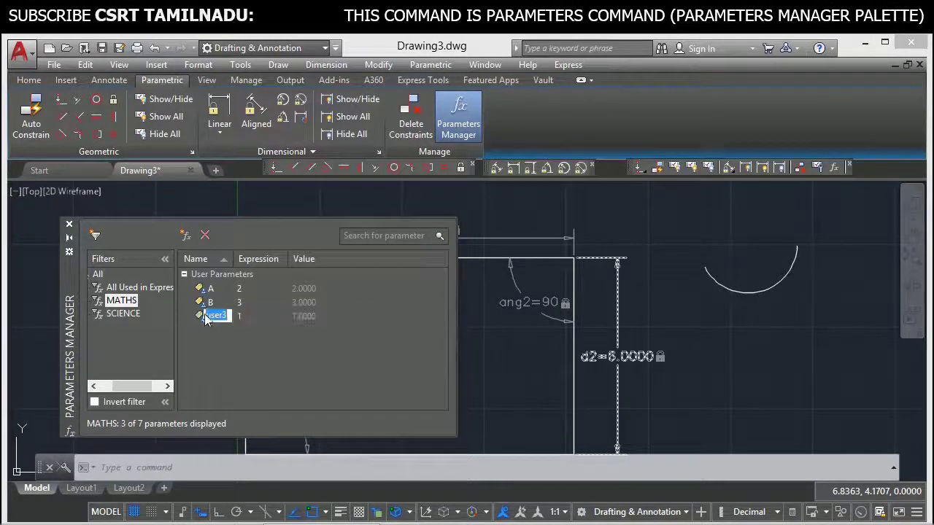
{"action": "key", "text": "Tab"}
{"action": "type", "text": "4"}
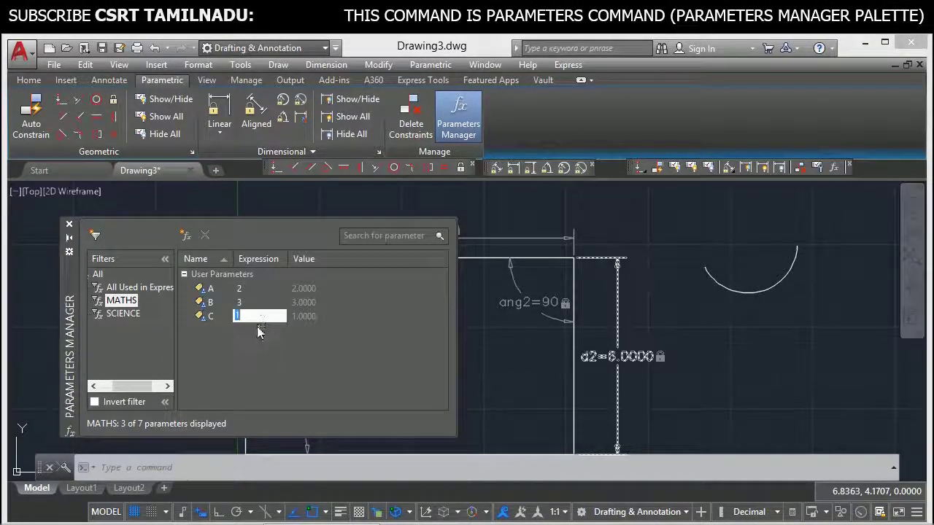
{"action": "key", "text": "Return"}
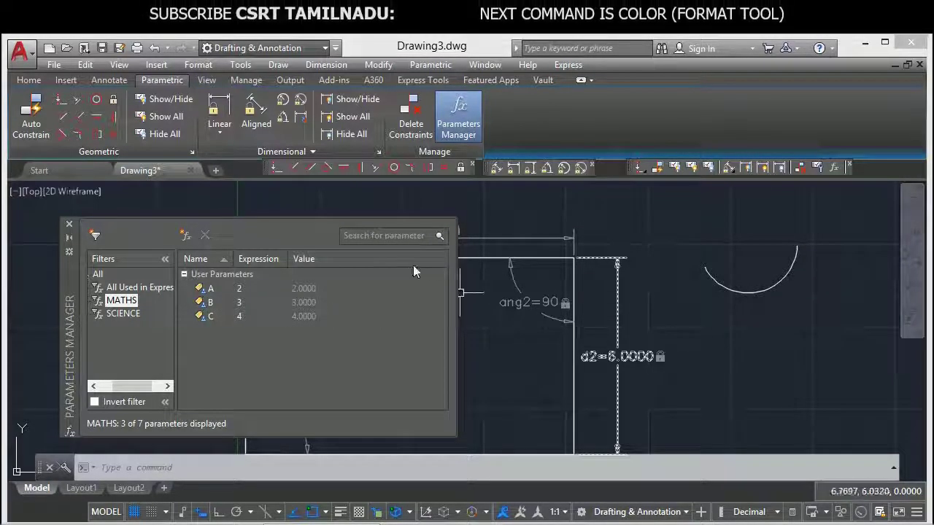
Step: Close the palette and change dimension d1's expression to d1=a*6
{"action": "left_click", "coordinate": [70, 226]}
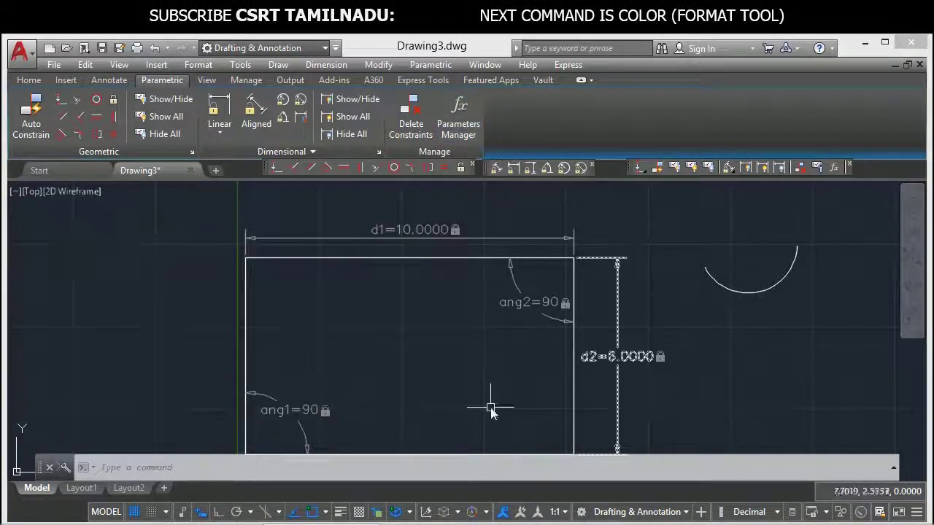
{"action": "middle_click_drag", "start_coordinate": [415, 319], "coordinate": [458, 421]}
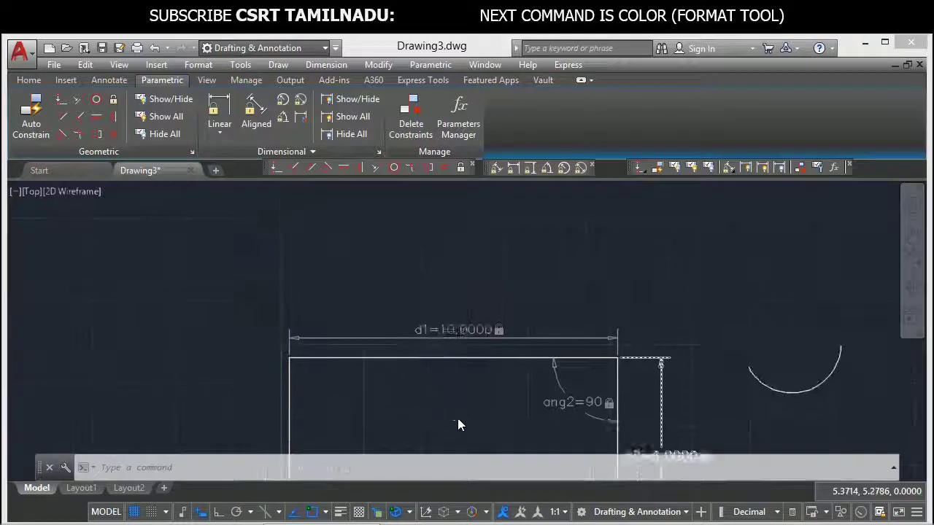
{"action": "double_click", "coordinate": [462, 332]}
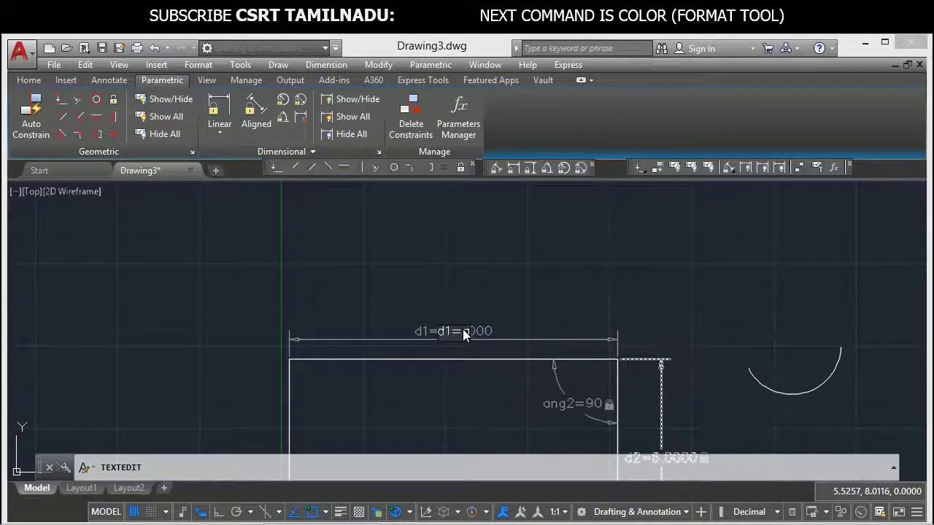
{"action": "type", "text": "a*5"}
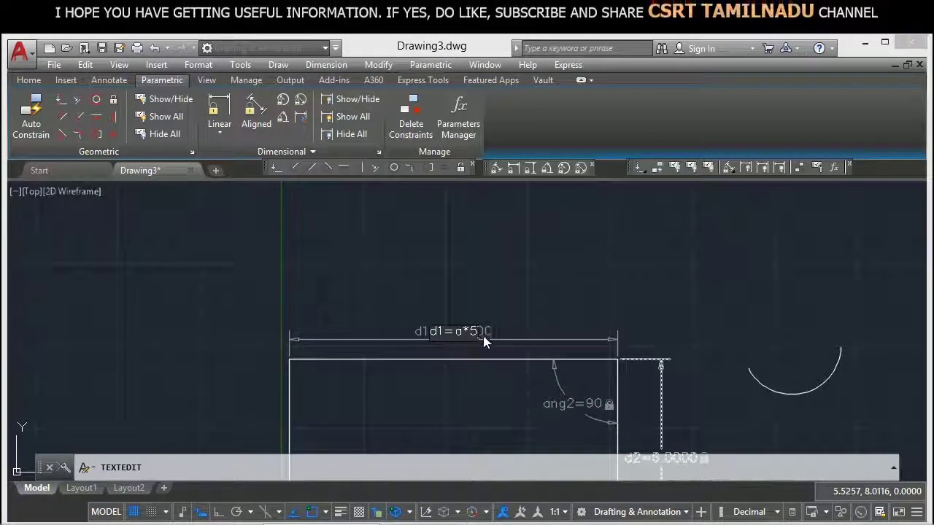
{"action": "key", "text": "shift+Left"}
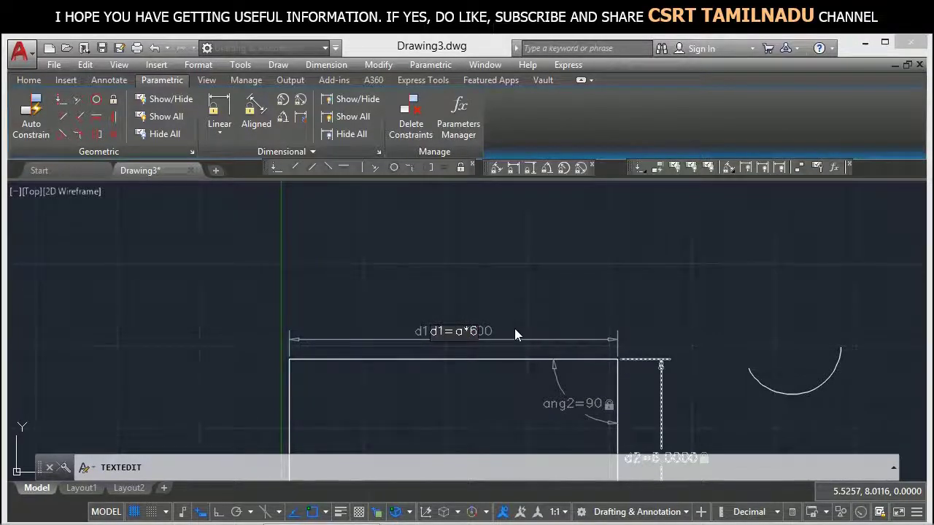
{"action": "key", "text": "Return"}
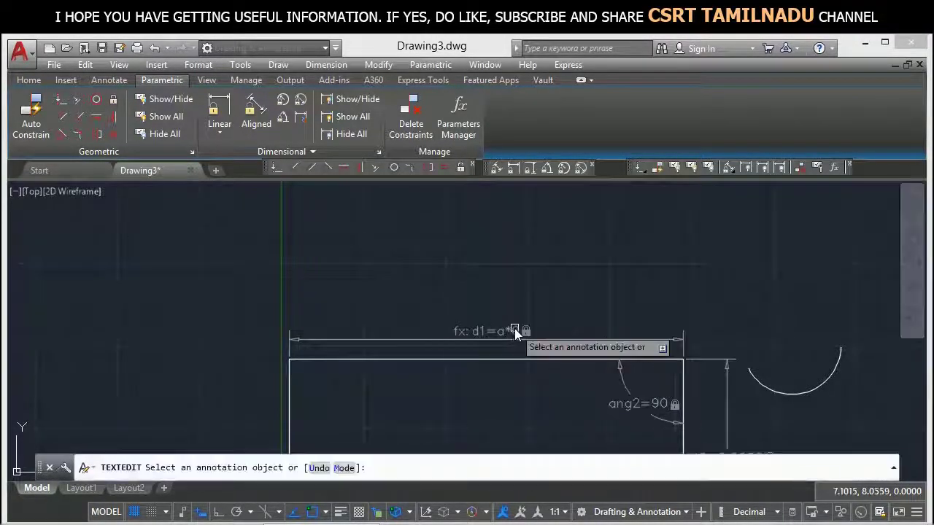
{"action": "scroll", "coordinate": [451, 379], "scroll_direction": "down", "scroll_amount": 2}
{"action": "scroll", "coordinate": [450, 399], "scroll_direction": "down", "scroll_amount": 1}
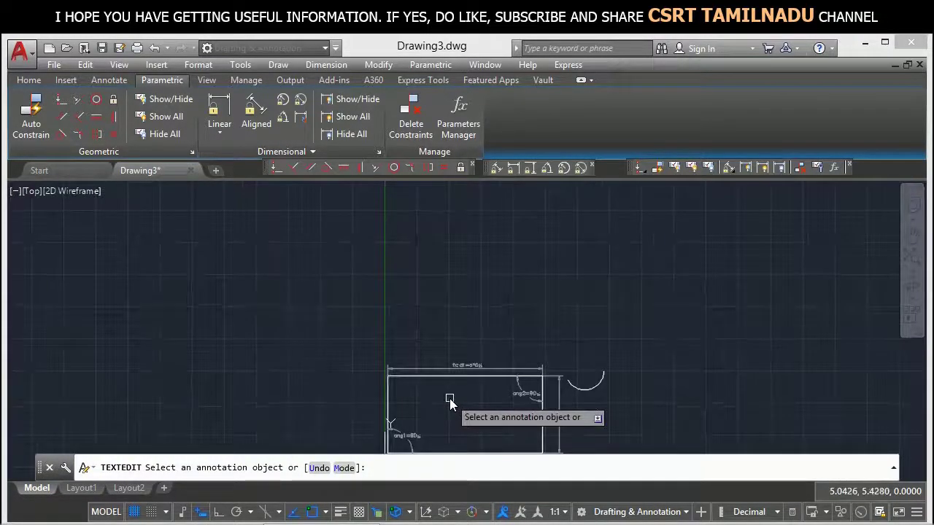
{"action": "scroll", "coordinate": [451, 291], "scroll_direction": "down", "scroll_amount": 1}
{"action": "scroll", "coordinate": [437, 292], "scroll_direction": "up", "scroll_amount": 3}
{"action": "key", "text": "Escape"}
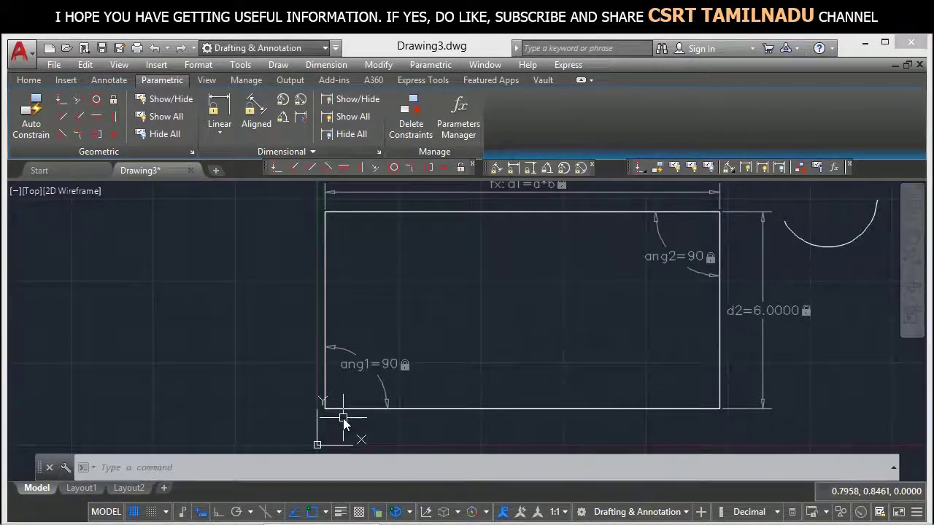
Step: Measure the rectangle's bottom edge with DIST, confirming a length of 12.0000
{"action": "type", "text": "DI"}
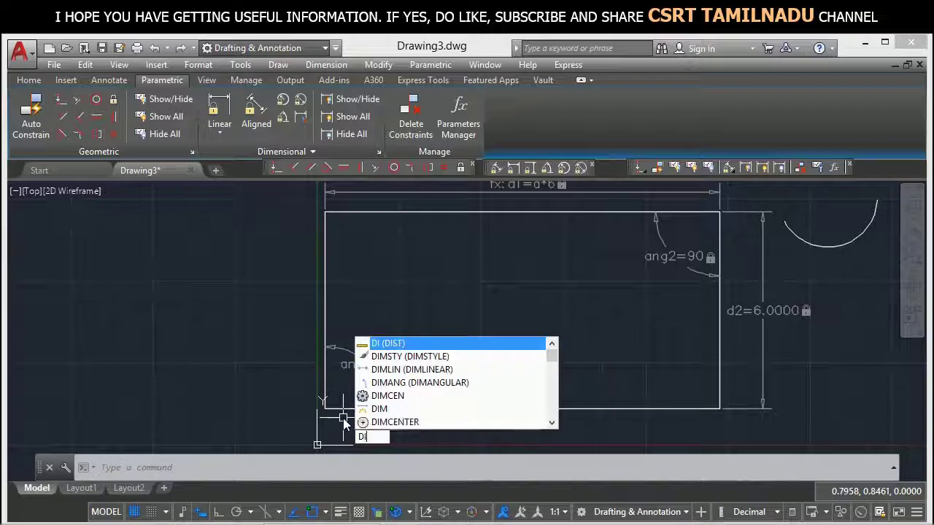
{"action": "type", "text": "S"}
{"action": "key", "text": "Return"}
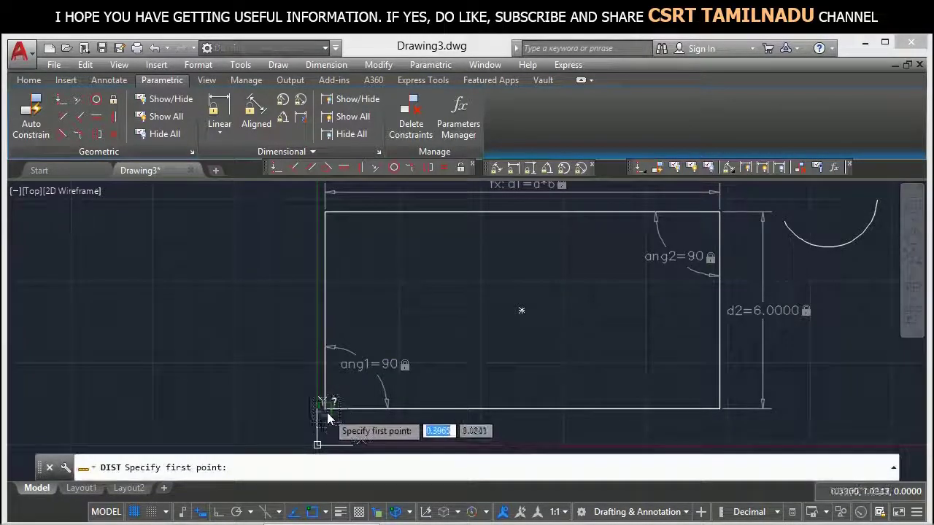
{"action": "left_click", "coordinate": [326, 410]}
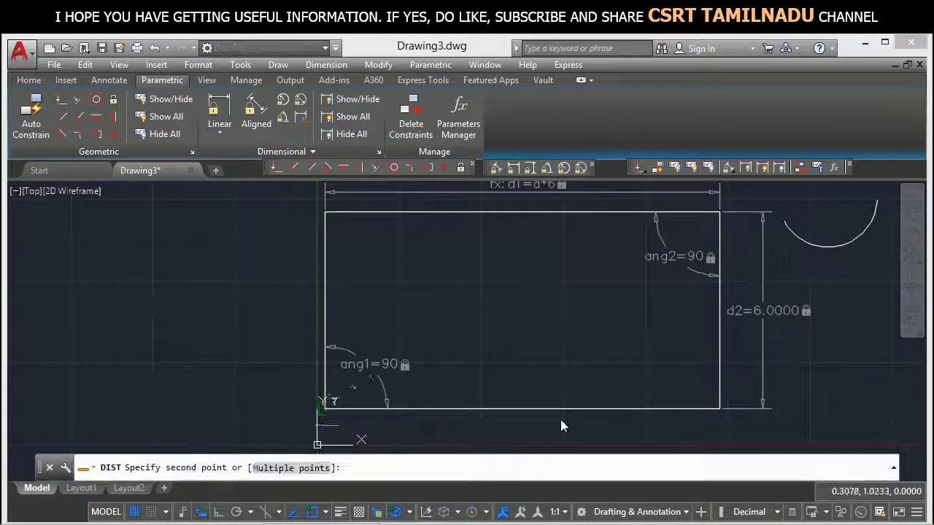
{"action": "left_click", "coordinate": [720, 408]}
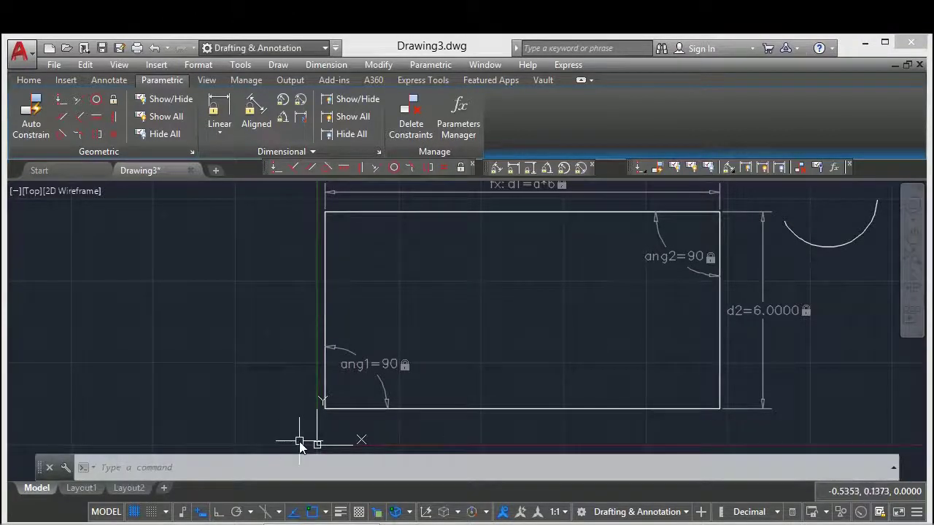
{"action": "key", "text": "F2"}
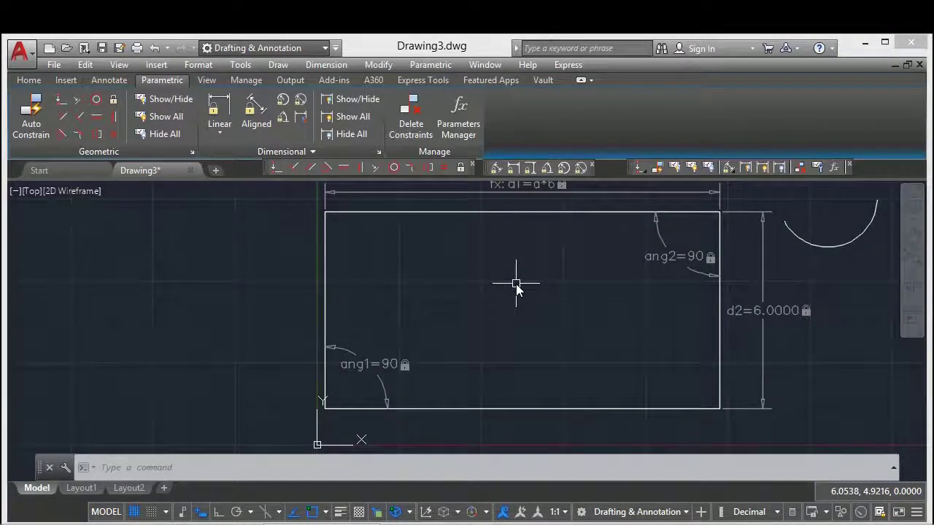
{"action": "type", "text": "s"}
{"action": "key", "text": "BackSpace"}
{"action": "type", "text": "con"}
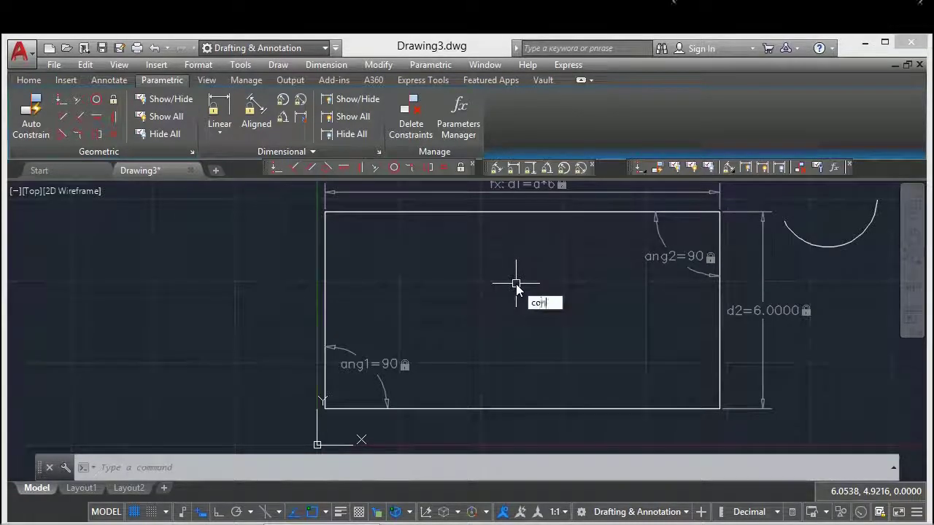
{"action": "type", "text": "straints"}
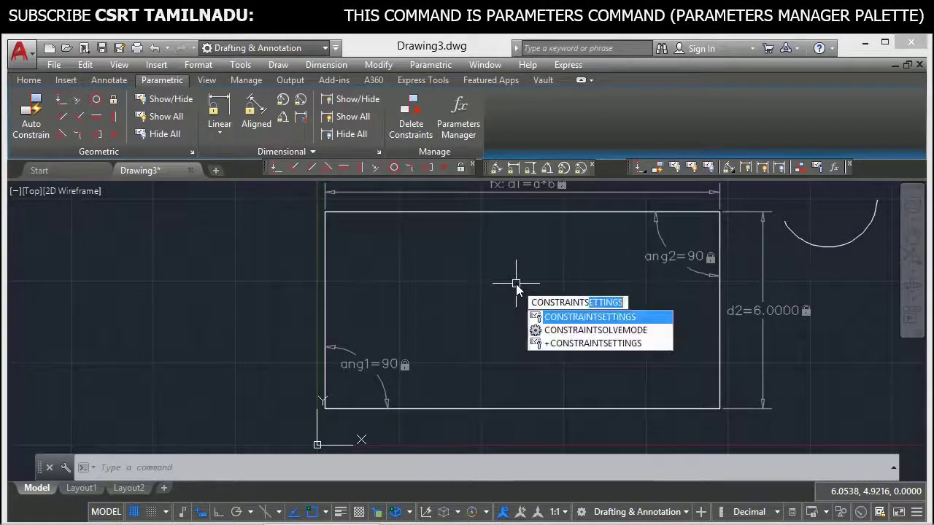
{"action": "key", "text": "Return"}
{"action": "left_click", "coordinate": [339, 116]}
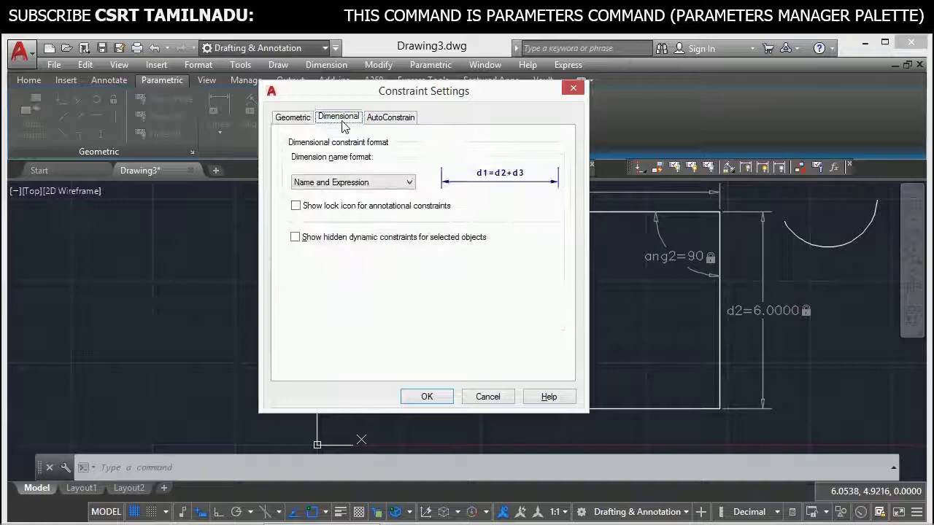
{"action": "left_click", "coordinate": [332, 183]}
{"action": "left_click", "coordinate": [328, 205]}
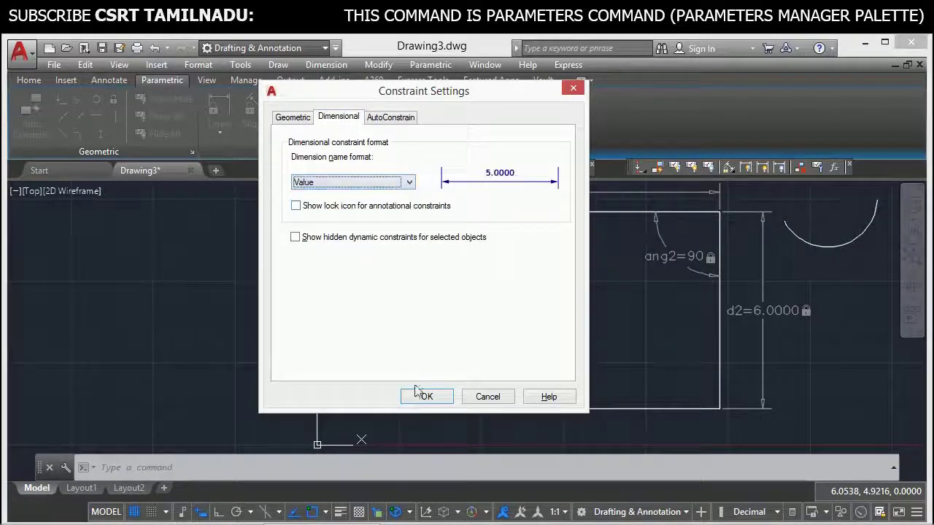
{"action": "left_click", "coordinate": [429, 397]}
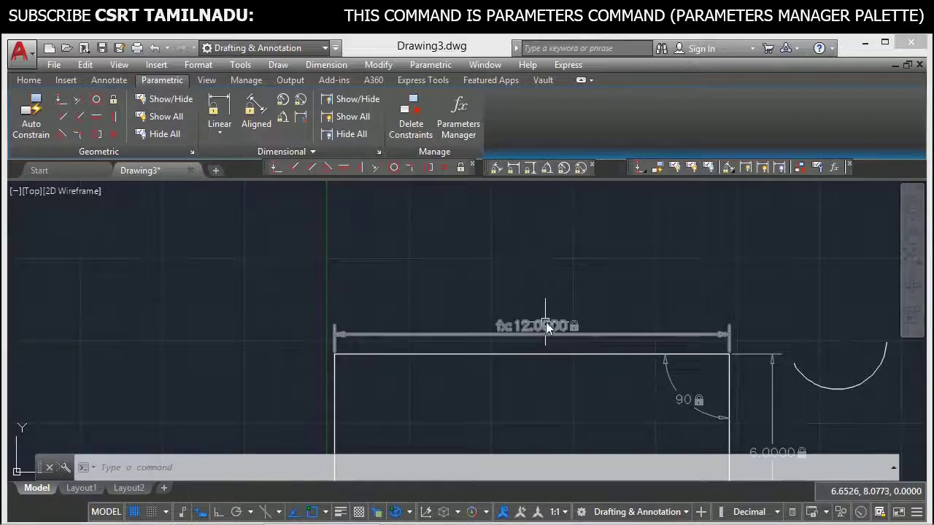
{"action": "left_click", "coordinate": [379, 151]}
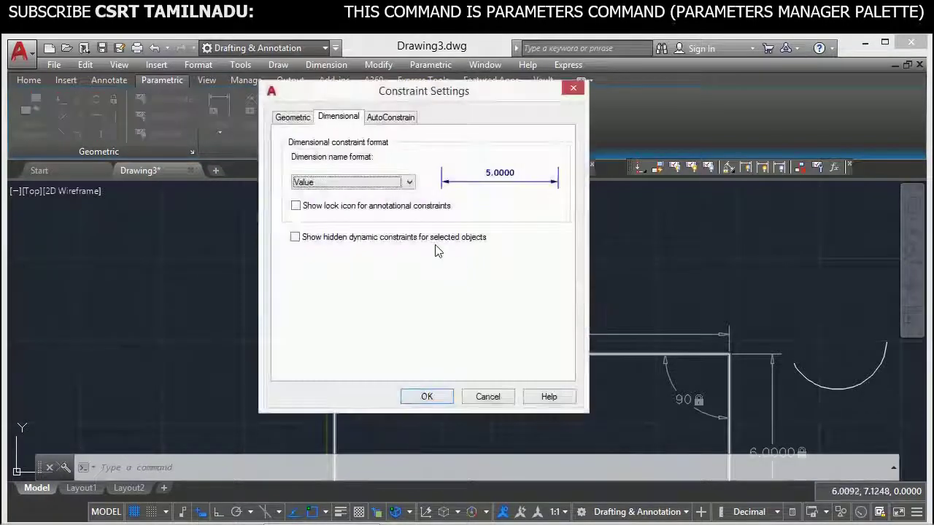
{"action": "left_click", "coordinate": [385, 183]}
{"action": "left_click", "coordinate": [356, 216]}
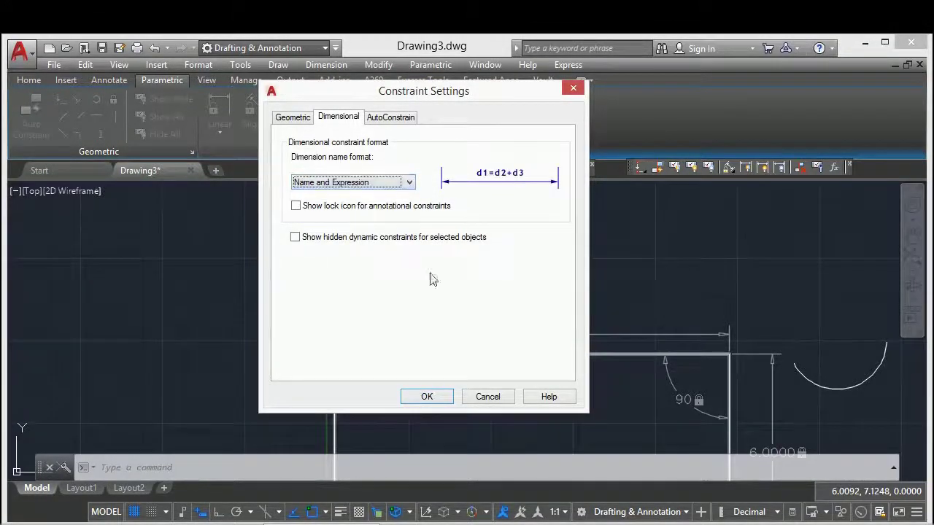
{"action": "left_click", "coordinate": [427, 398]}
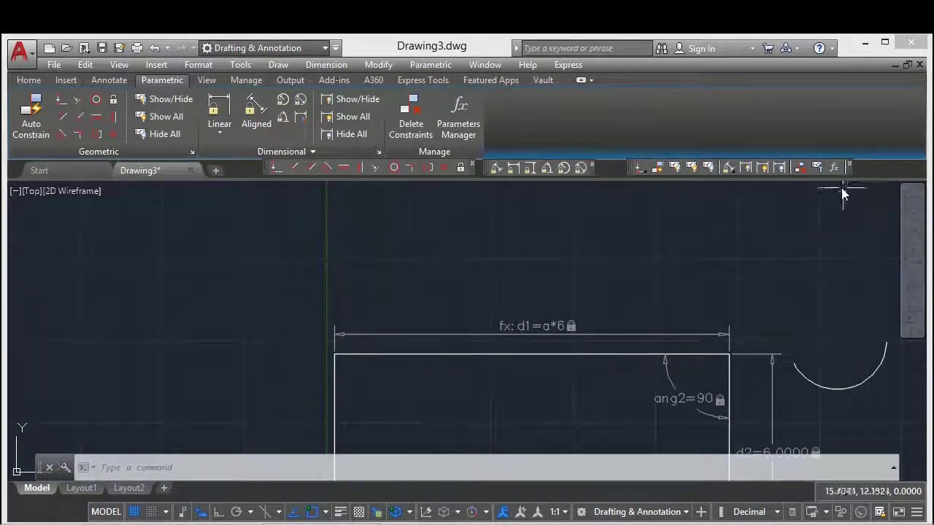
Step: Reopen the Parameters Manager and delete the SCIENCE filter
{"action": "left_click", "coordinate": [835, 167]}
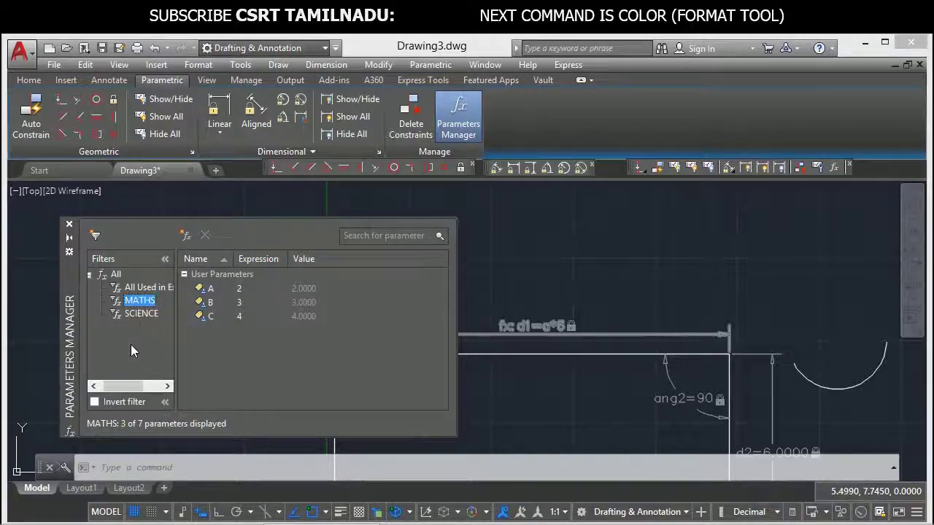
{"action": "left_click", "coordinate": [143, 314]}
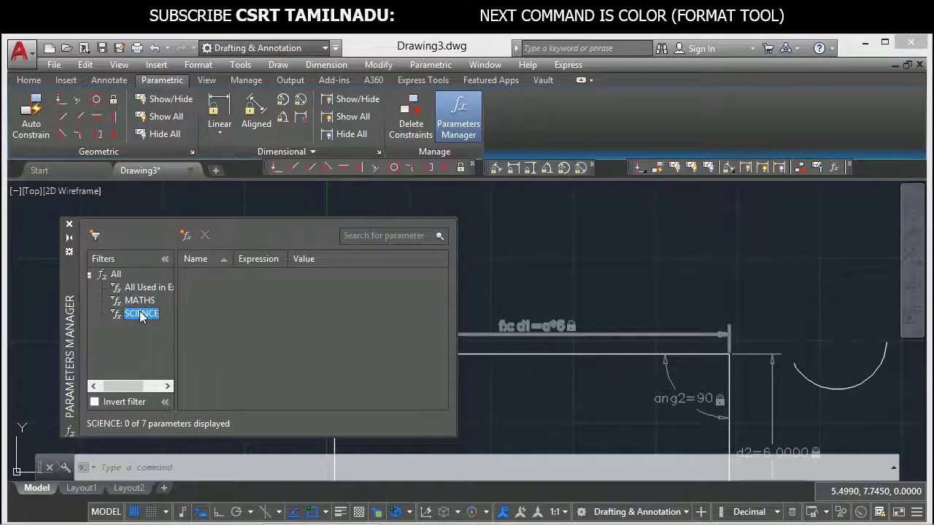
{"action": "key", "text": "Delete"}
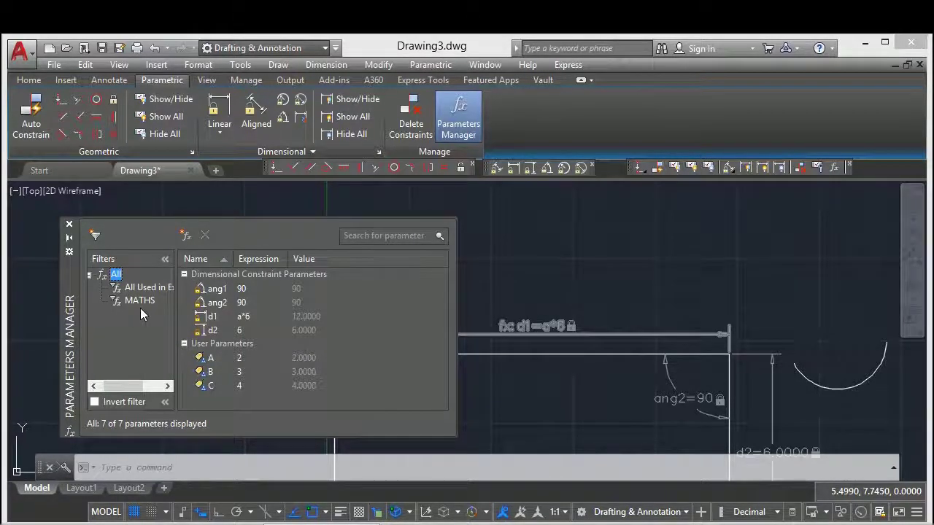
Step: Select the MATHS filter and toggle Invert filter on and off to list A, B, C
{"action": "left_click", "coordinate": [140, 302]}
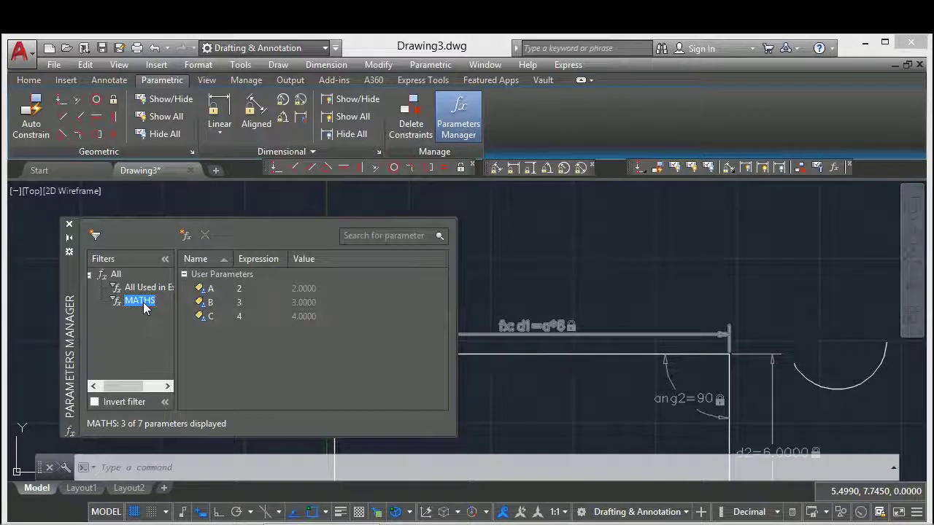
{"action": "left_click", "coordinate": [95, 402]}
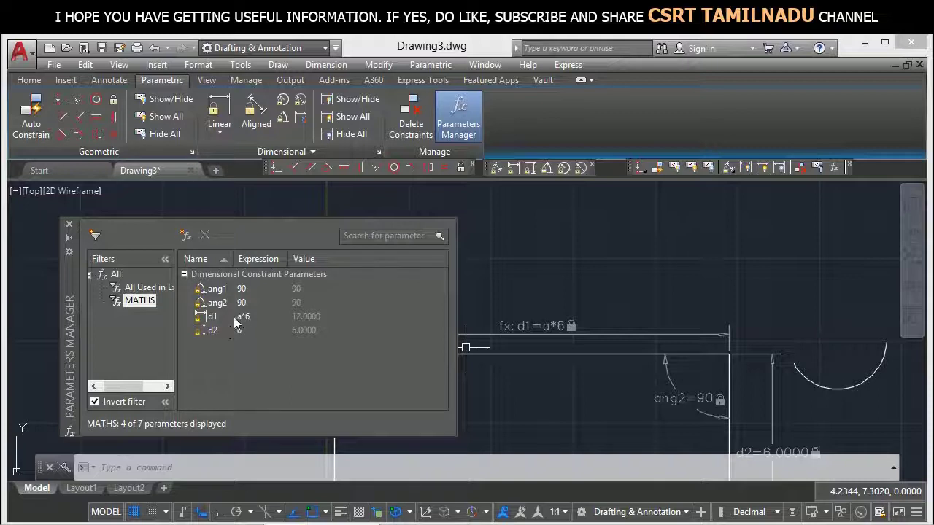
{"action": "left_click", "coordinate": [134, 401]}
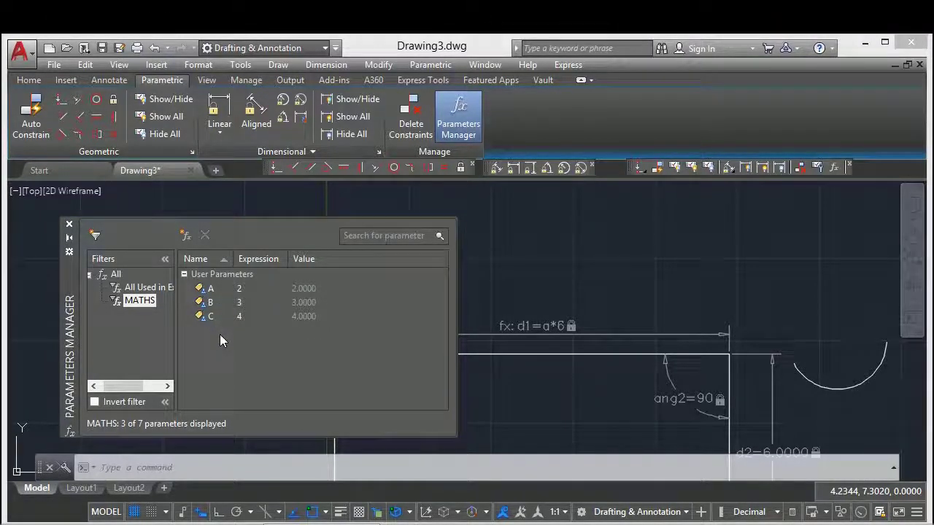
{"action": "left_click", "coordinate": [396, 236]}
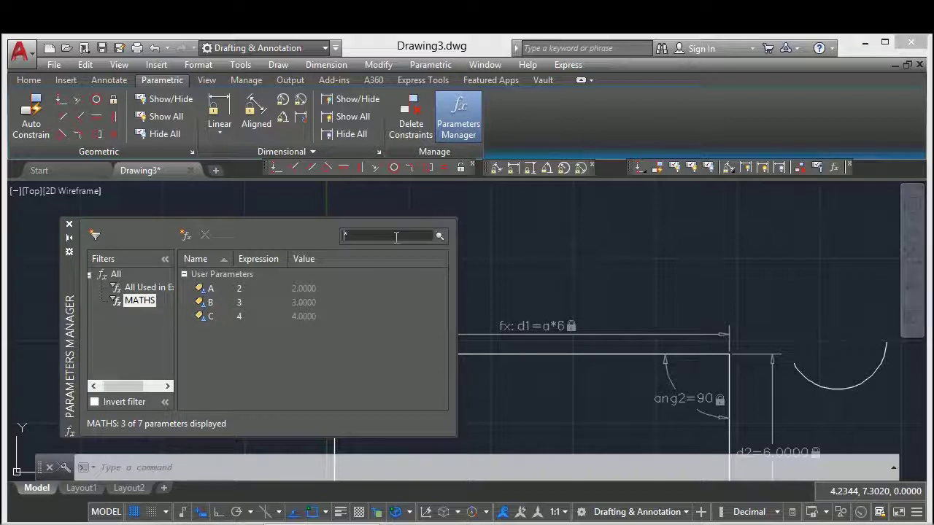
{"action": "type", "text": "*"}
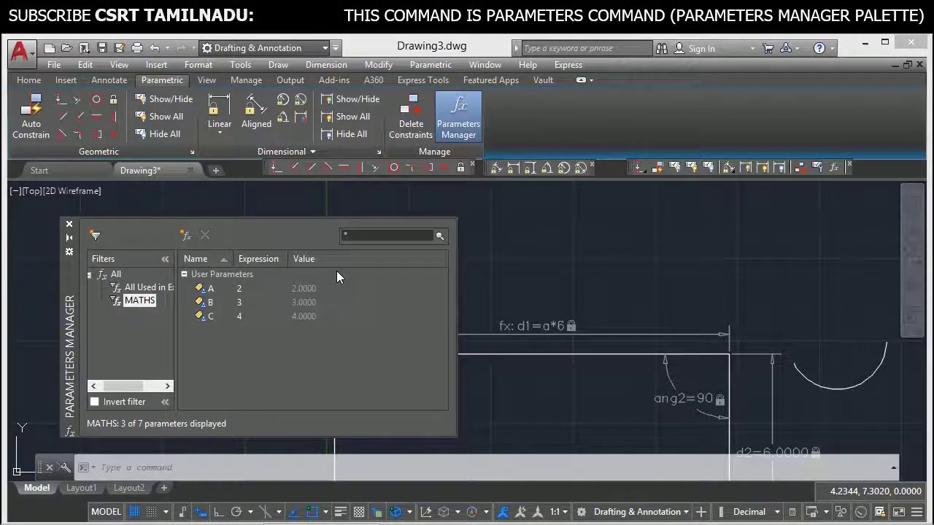
{"action": "type", "text": "a"}
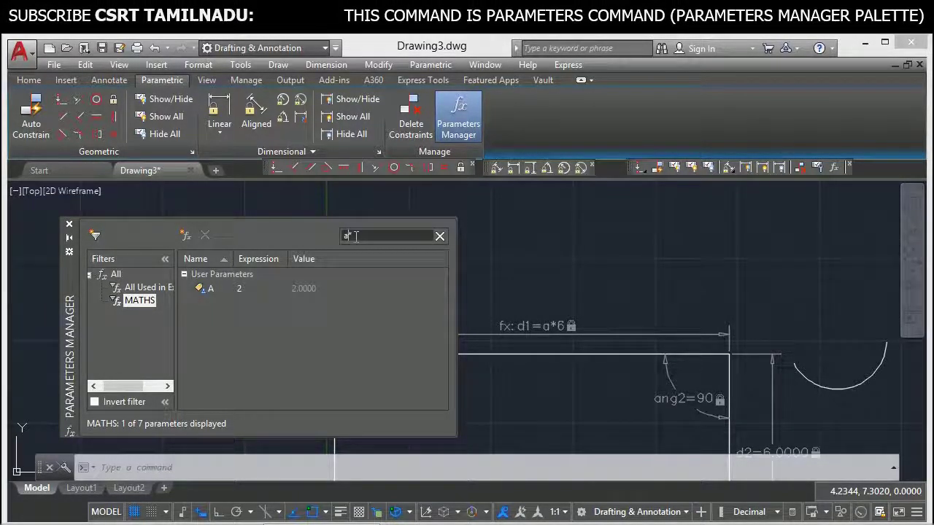
{"action": "left_click", "coordinate": [438, 236]}
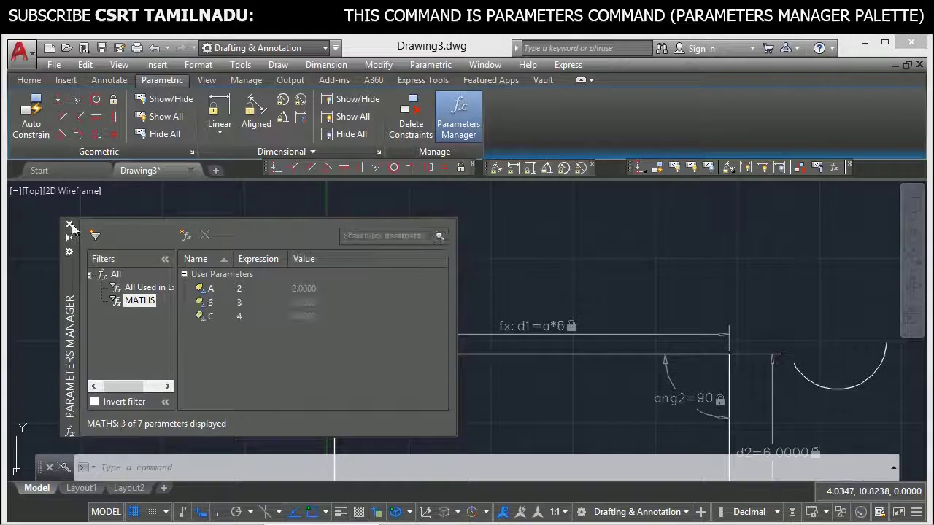
{"action": "left_click", "coordinate": [70, 224]}
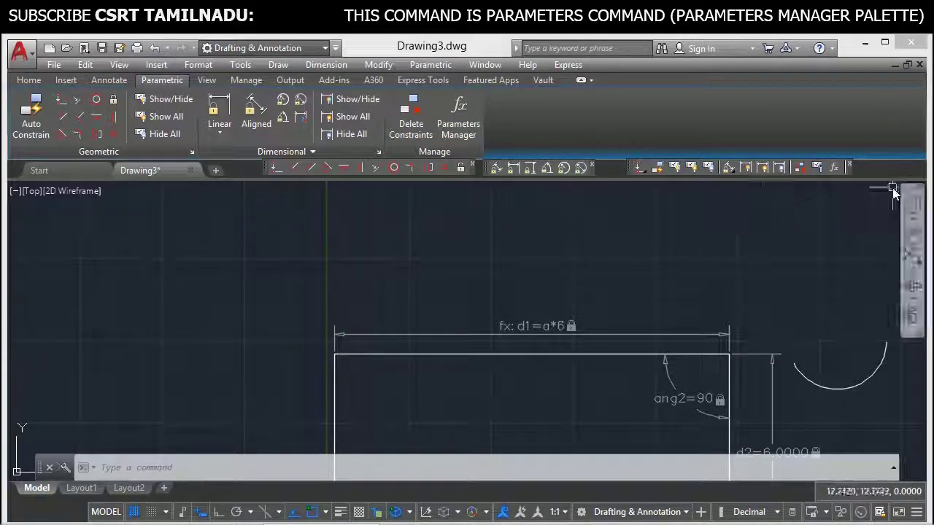
{"action": "left_click", "coordinate": [833, 168]}
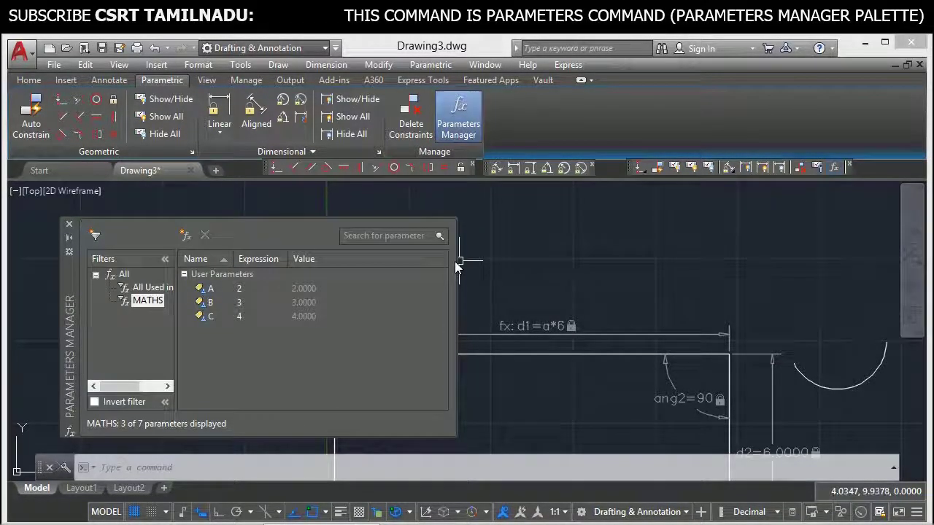
{"action": "type", "text": "par"}
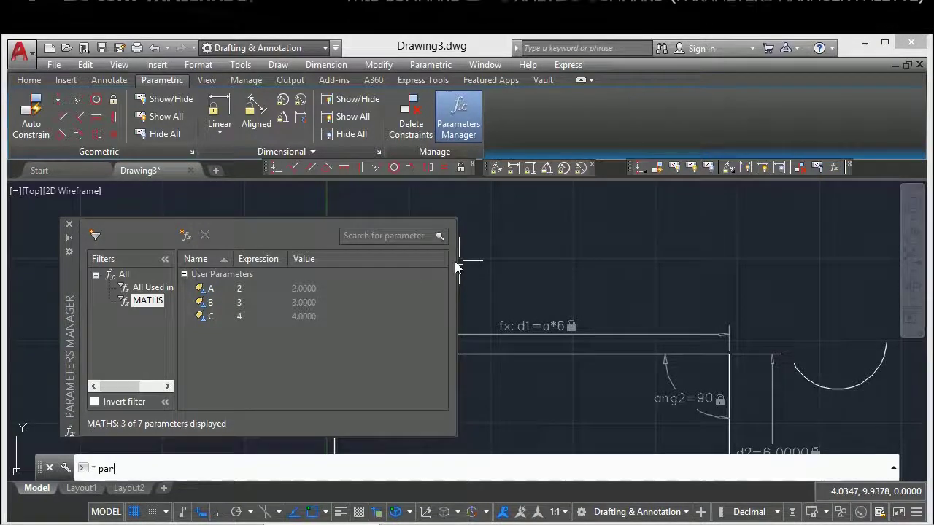
{"action": "type", "text": "ameters"}
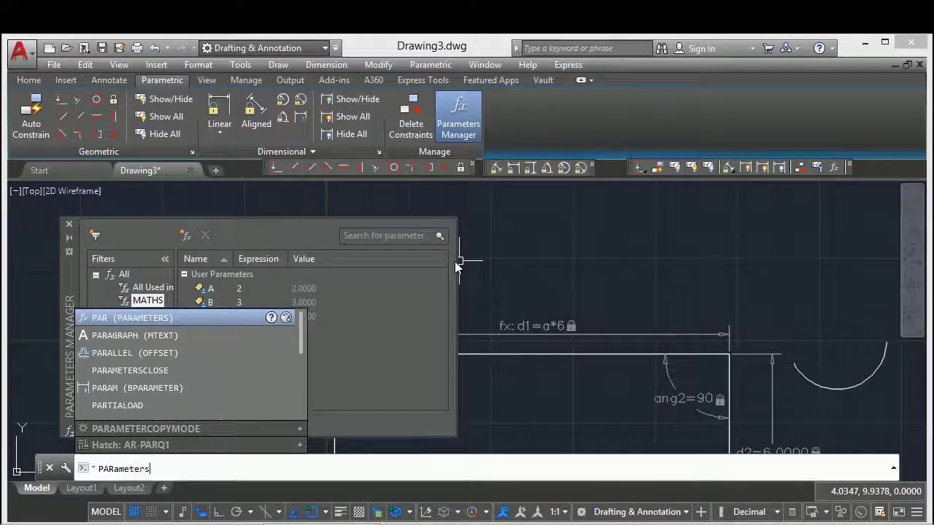
{"action": "type", "text": "close"}
{"action": "key", "text": "Return"}
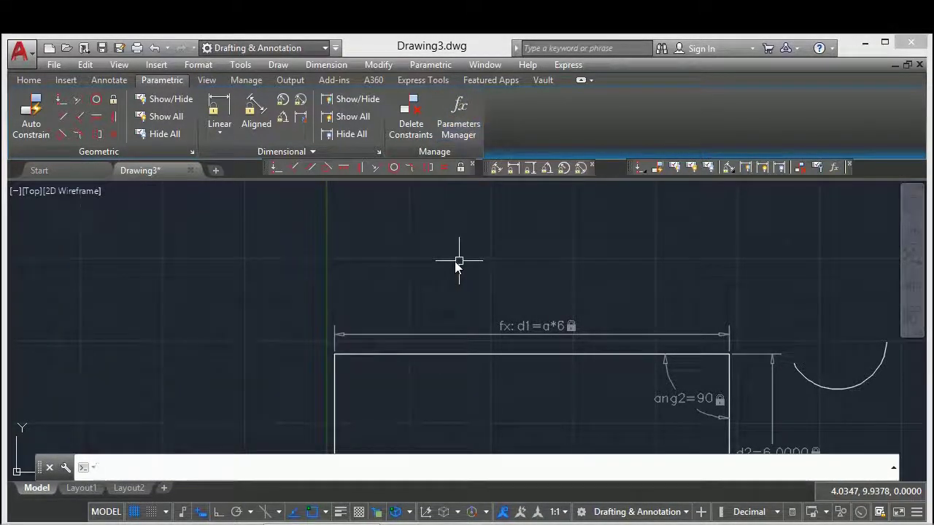
{"action": "left_click", "coordinate": [834, 168]}
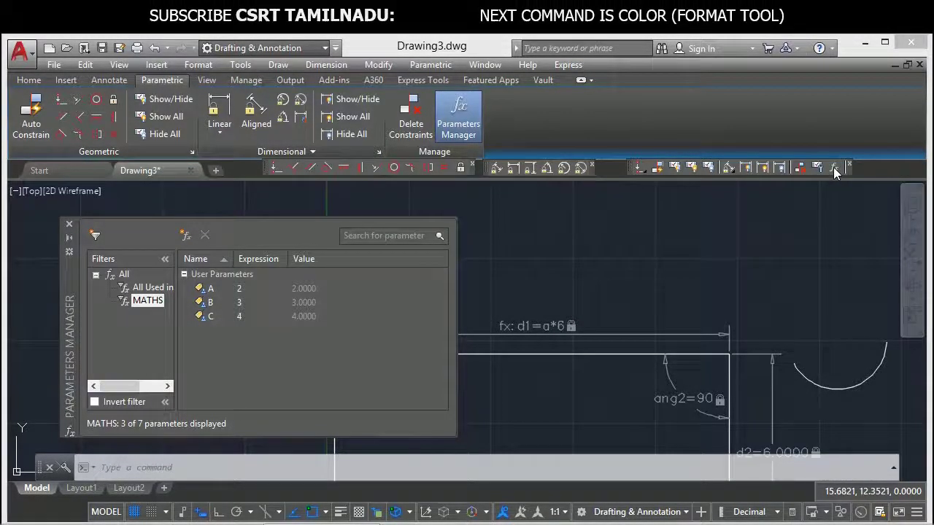
Step: Reopen the Parameters Manager palette and drag it away from the left edge
{"action": "left_click", "coordinate": [835, 169]}
{"action": "left_click", "coordinate": [833, 169]}
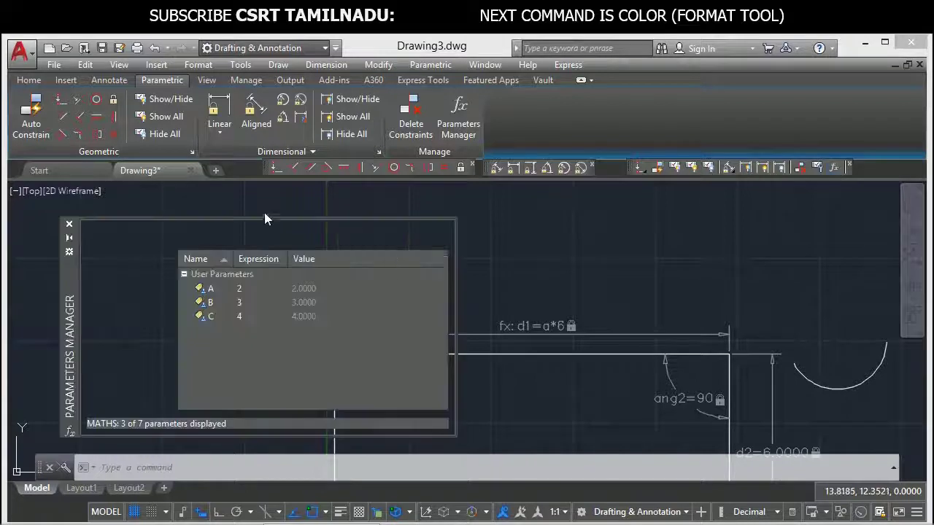
{"action": "left_click", "coordinate": [69, 241]}
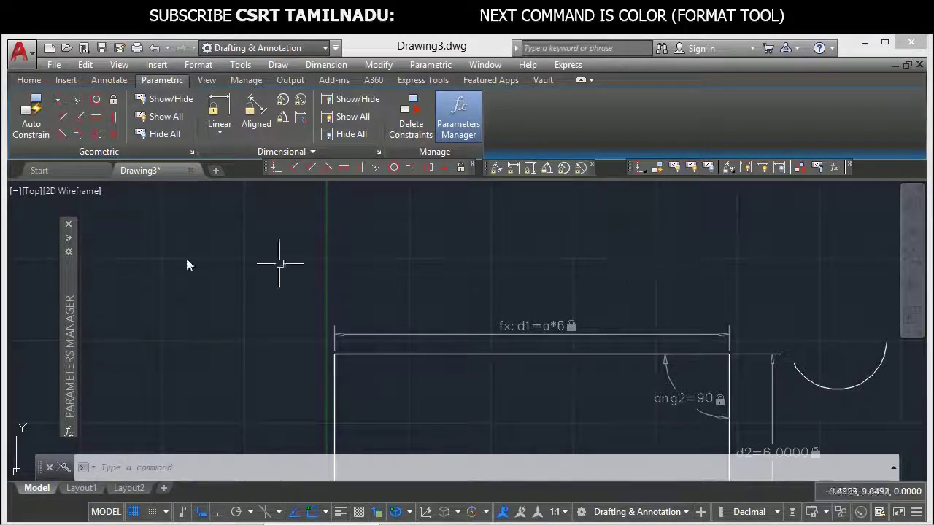
{"action": "left_click", "coordinate": [70, 252]}
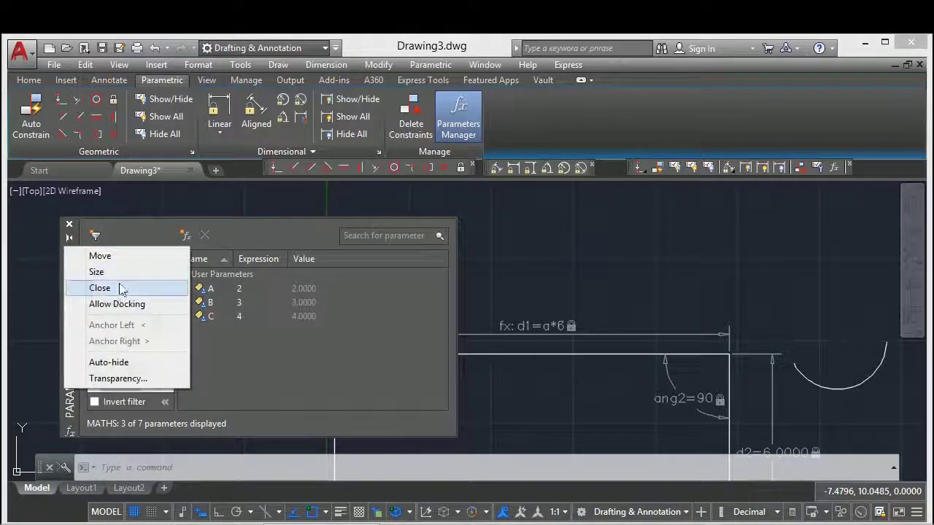
{"action": "left_click", "coordinate": [110, 362]}
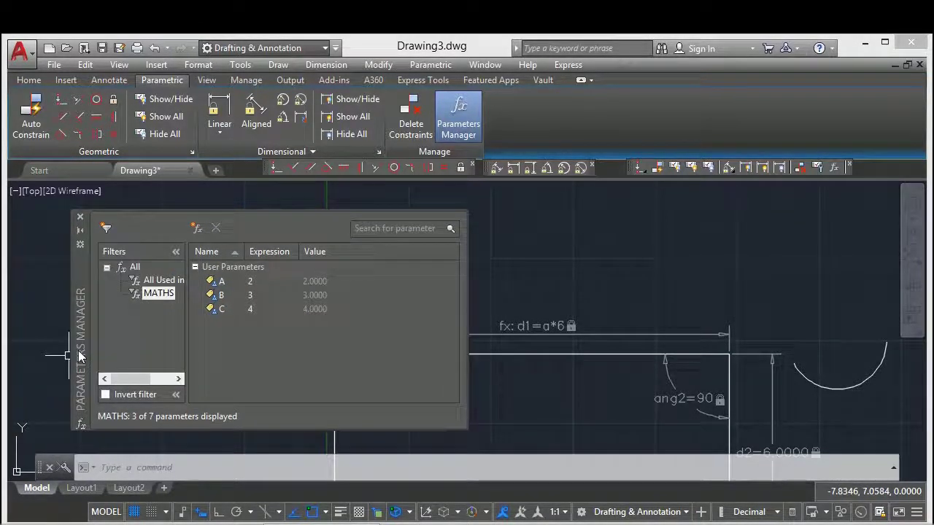
{"action": "left_click_drag", "start_coordinate": [115, 335], "coordinate": [207, 354]}
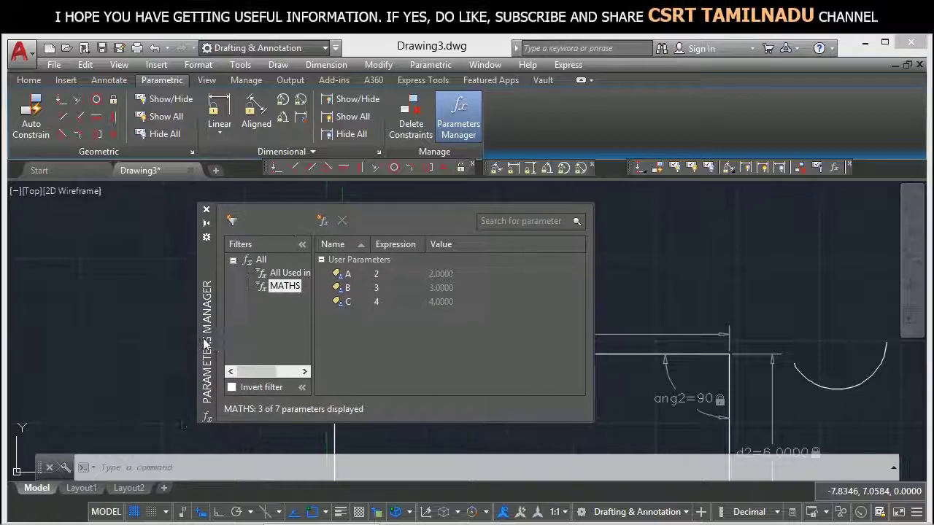
Step: Use the palette's Size option to drag its corner and enlarge the Parameters Manager
{"action": "left_click", "coordinate": [208, 238]}
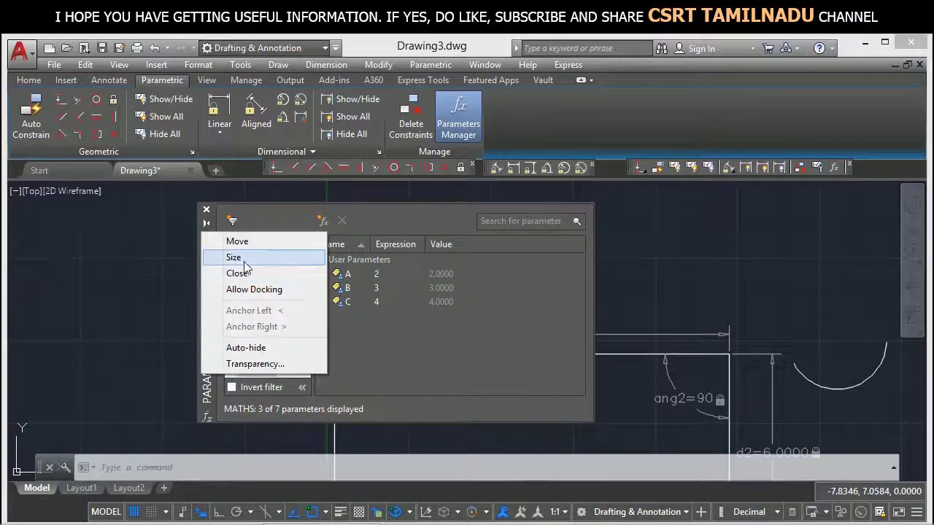
{"action": "left_click", "coordinate": [237, 257]}
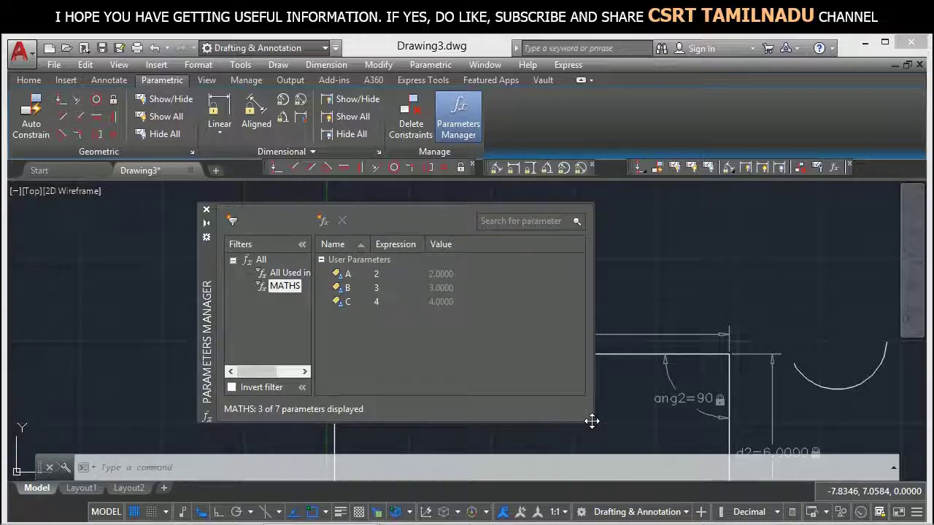
{"action": "left_click_drag", "start_coordinate": [592, 422], "coordinate": [728, 438]}
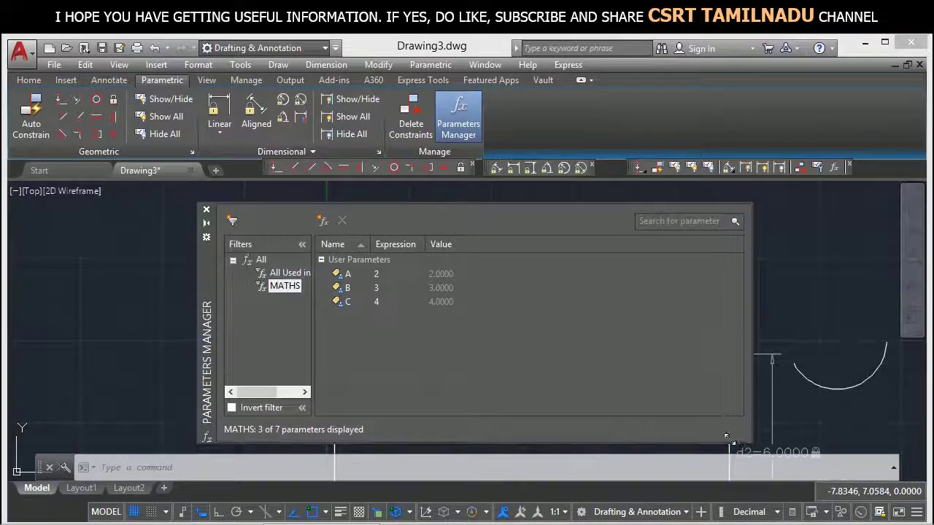
{"action": "left_click", "coordinate": [206, 237]}
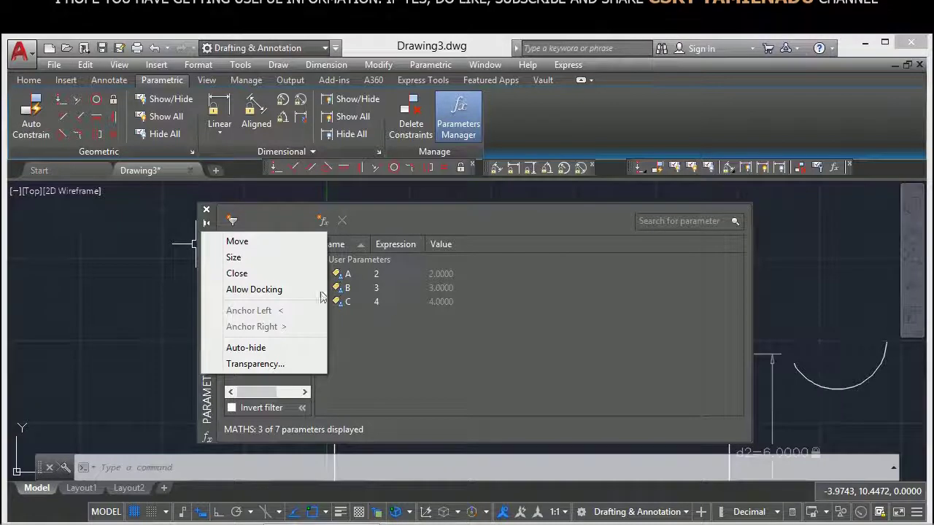
Step: Check Allow Docking for the palette and anchor it to the left edge
{"action": "left_click", "coordinate": [273, 293]}
{"action": "left_click", "coordinate": [208, 236]}
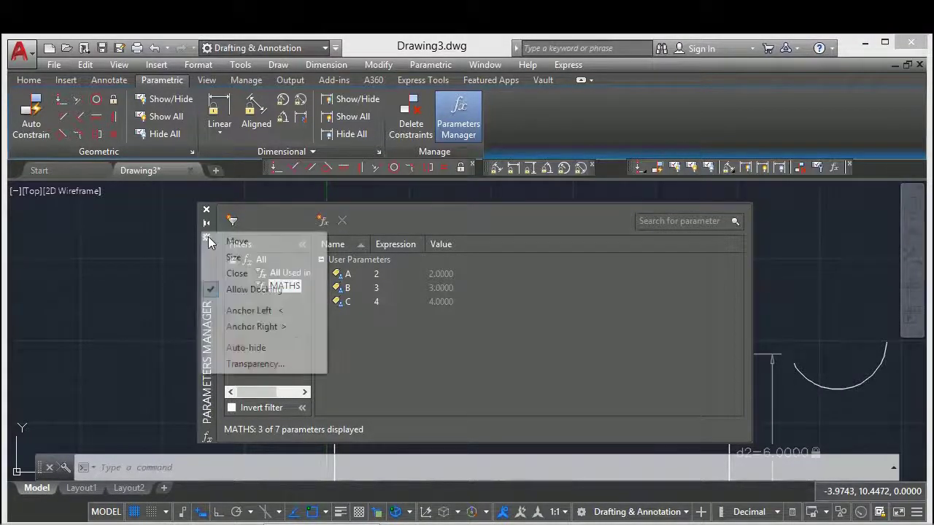
{"action": "left_click", "coordinate": [255, 312]}
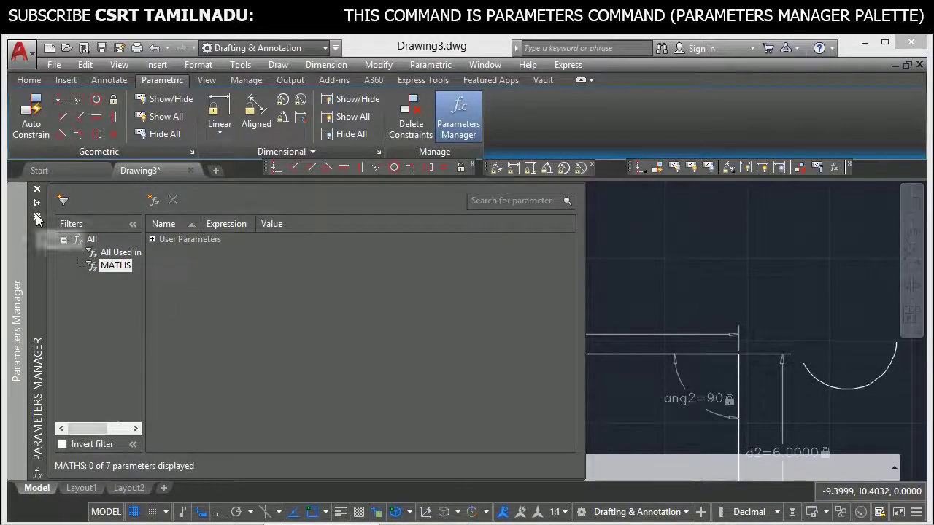
Step: Re-anchor the Parameters Manager to the right edge and open its Transparency dialog
{"action": "left_click", "coordinate": [37, 218]}
{"action": "left_click", "coordinate": [82, 306]}
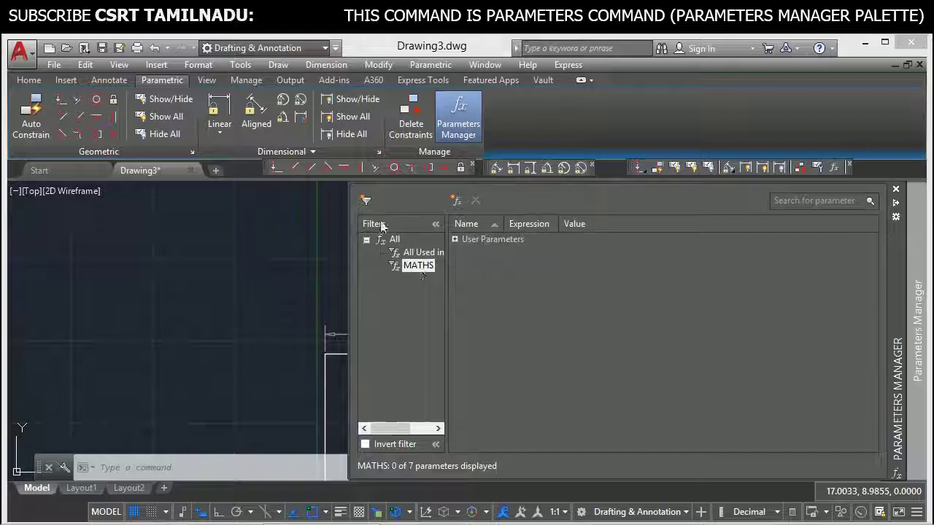
{"action": "left_click", "coordinate": [896, 217]}
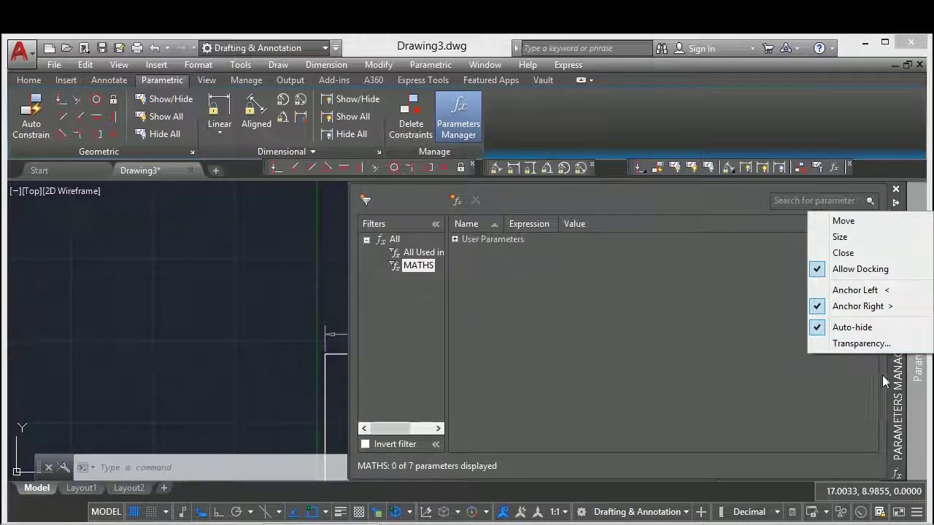
{"action": "left_click", "coordinate": [852, 343]}
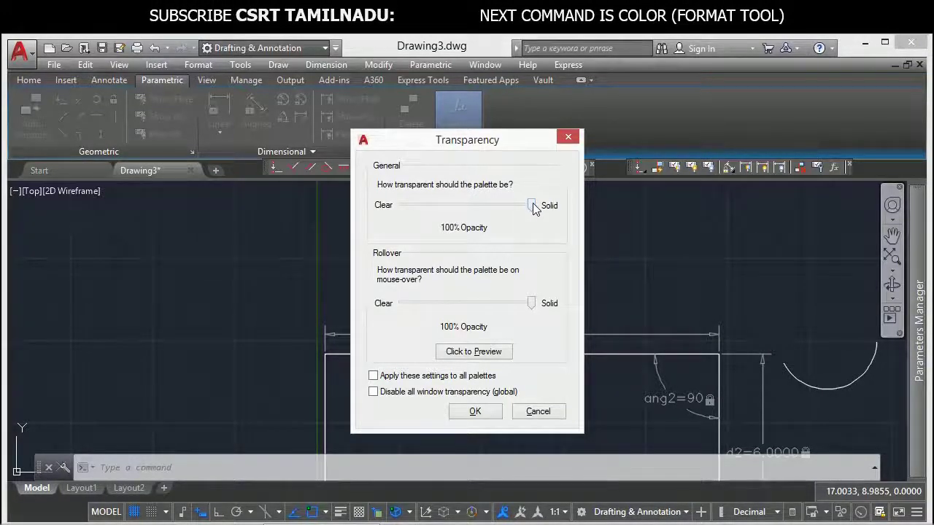
Step: Lower the Parameters Manager palette's general opacity to 38% and apply it
{"action": "left_click_drag", "start_coordinate": [531, 204], "coordinate": [452, 211]}
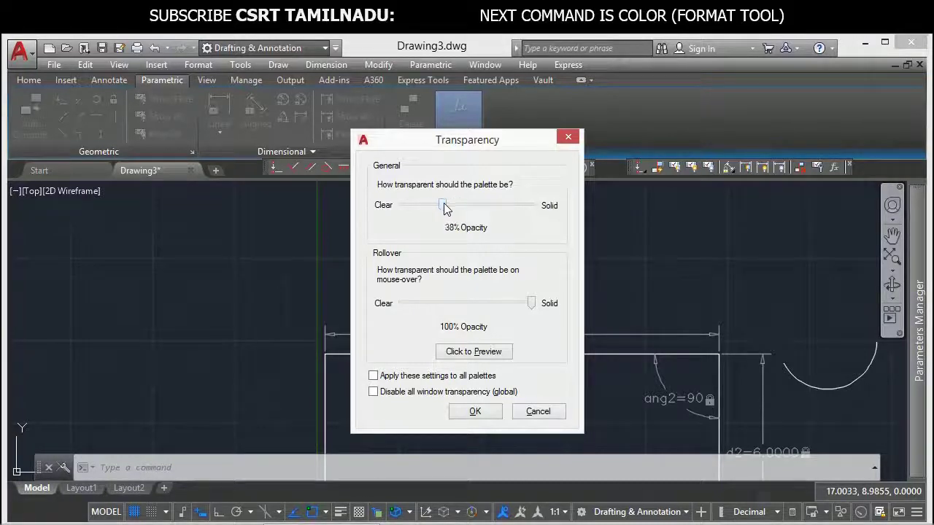
{"action": "left_click", "coordinate": [481, 417]}
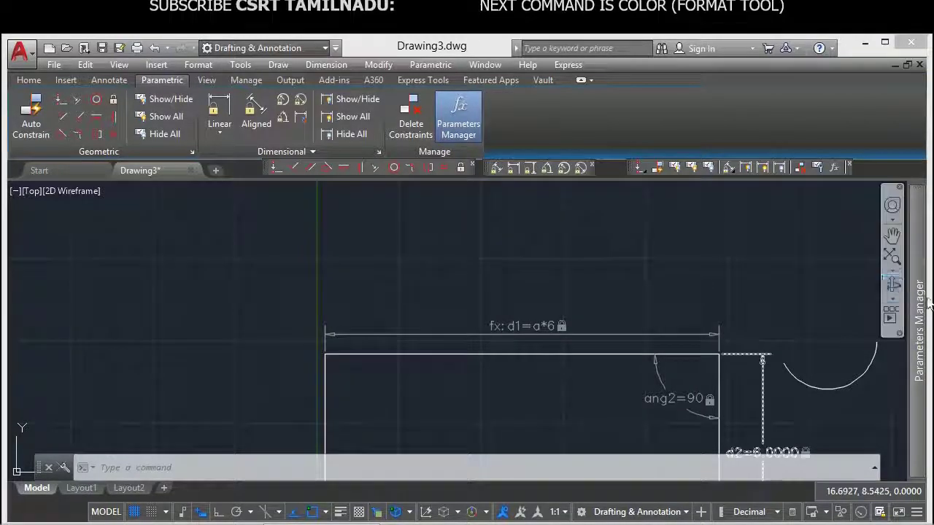
{"action": "mouse_move", "coordinate": [918, 332]}
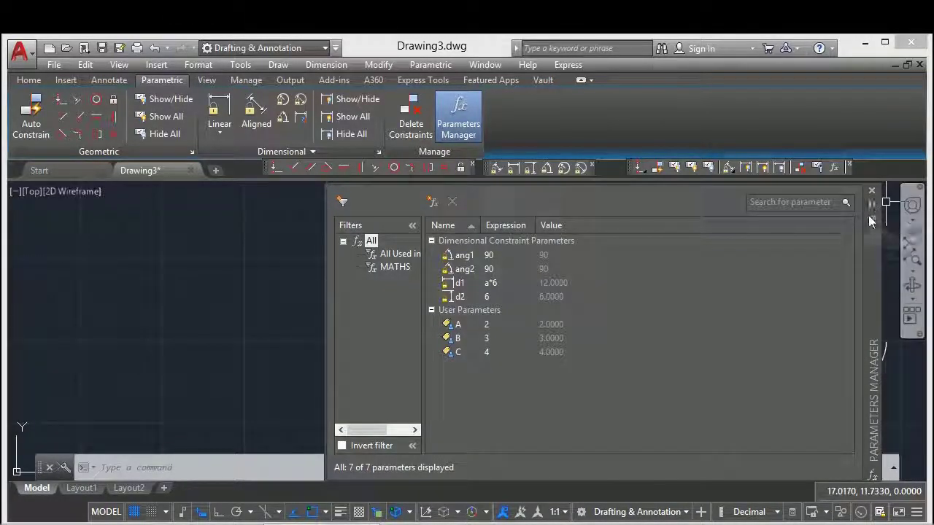
{"action": "left_click", "coordinate": [870, 220]}
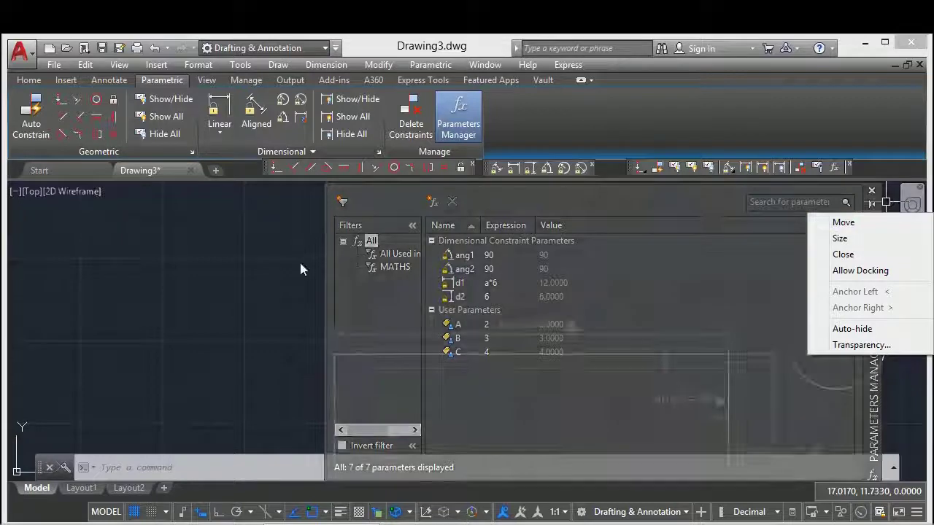
{"action": "left_click", "coordinate": [219, 316]}
{"action": "left_click", "coordinate": [161, 324]}
{"action": "left_click", "coordinate": [118, 328]}
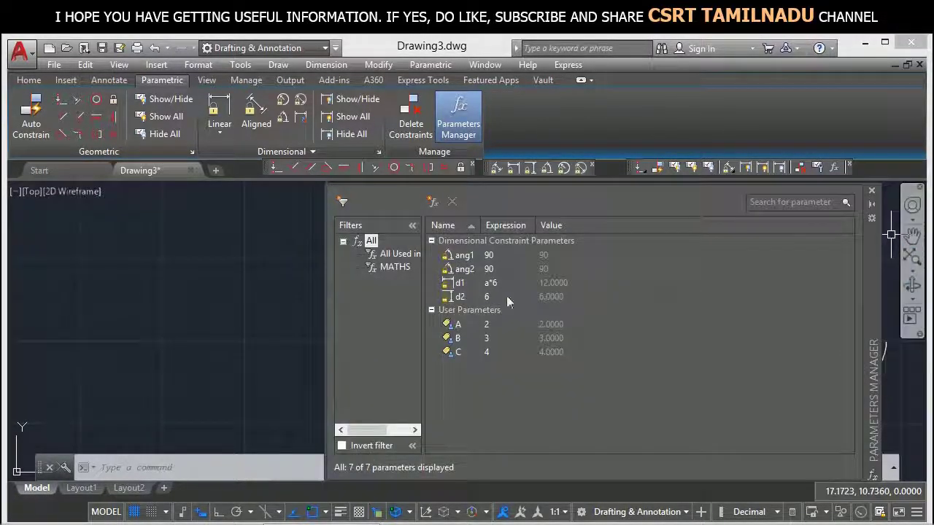
Step: Reopen Transparency and set the palette's rollover opacity to 42%
{"action": "left_click", "coordinate": [871, 219]}
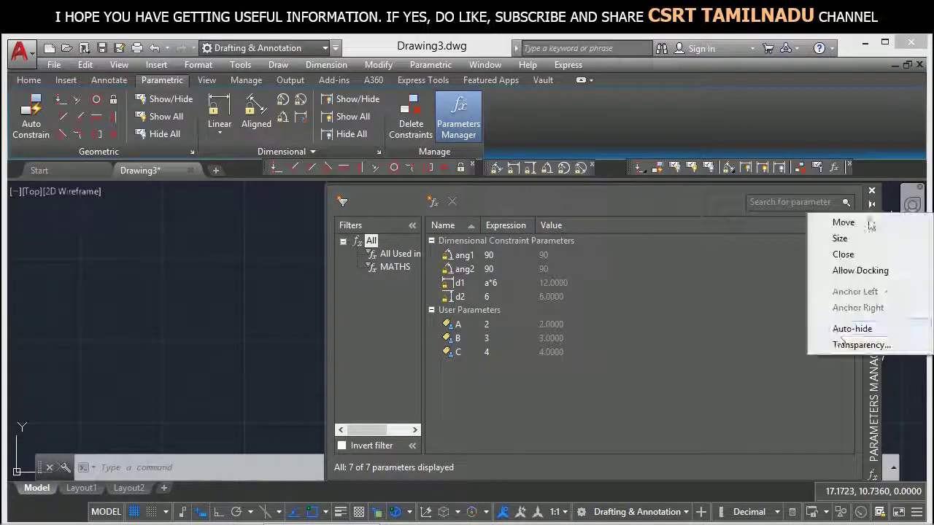
{"action": "left_click", "coordinate": [850, 343]}
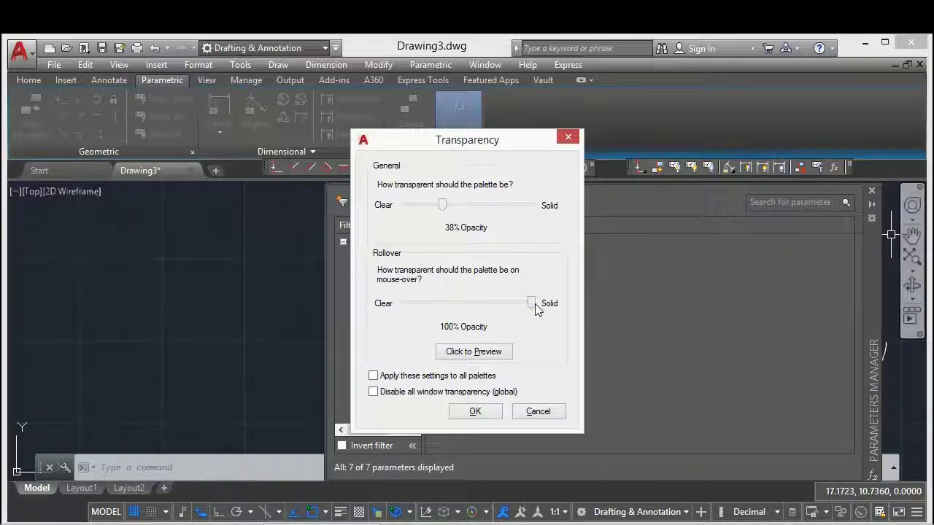
{"action": "left_click_drag", "start_coordinate": [535, 304], "coordinate": [448, 305]}
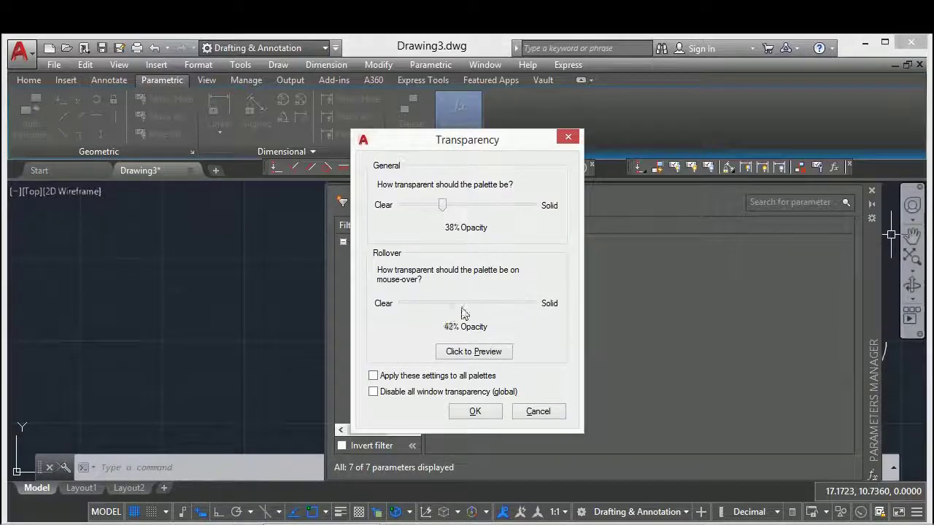
{"action": "left_click", "coordinate": [475, 410]}
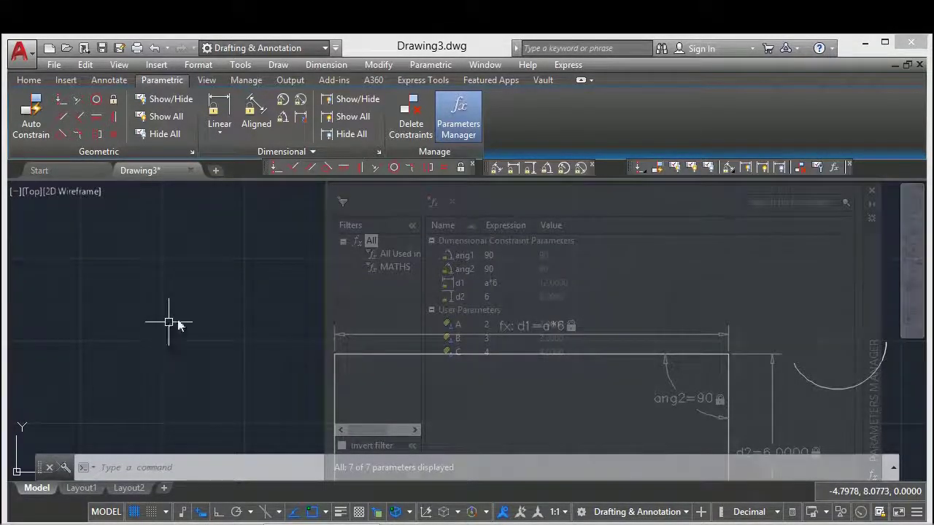
{"action": "left_click", "coordinate": [873, 219]}
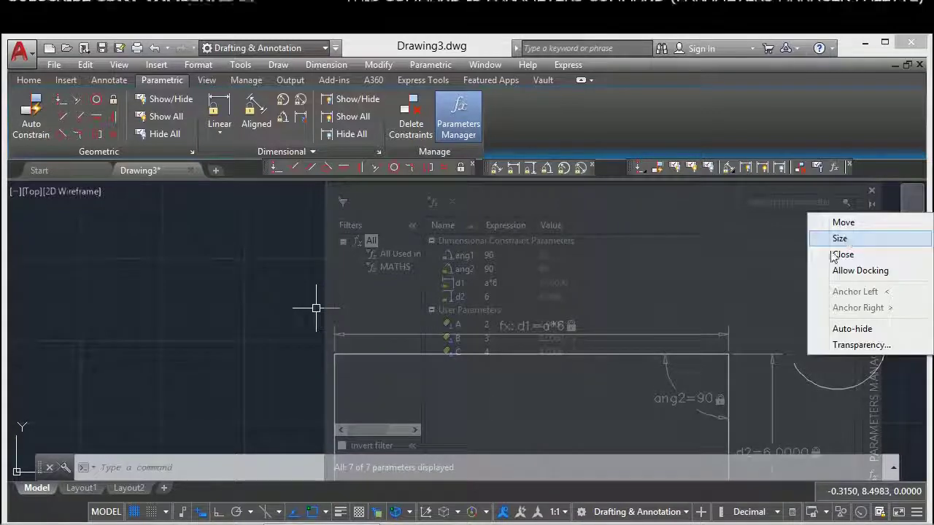
{"action": "left_click", "coordinate": [841, 344]}
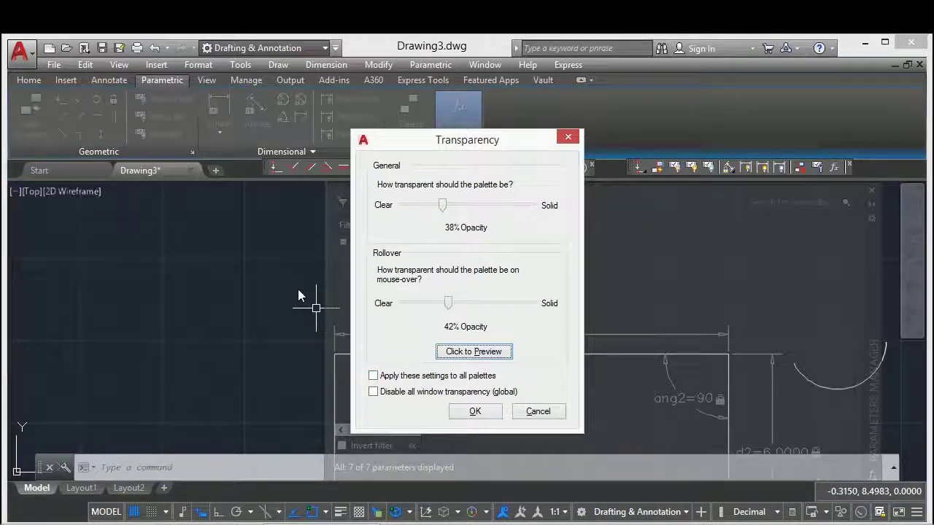
{"action": "left_click", "coordinate": [453, 413]}
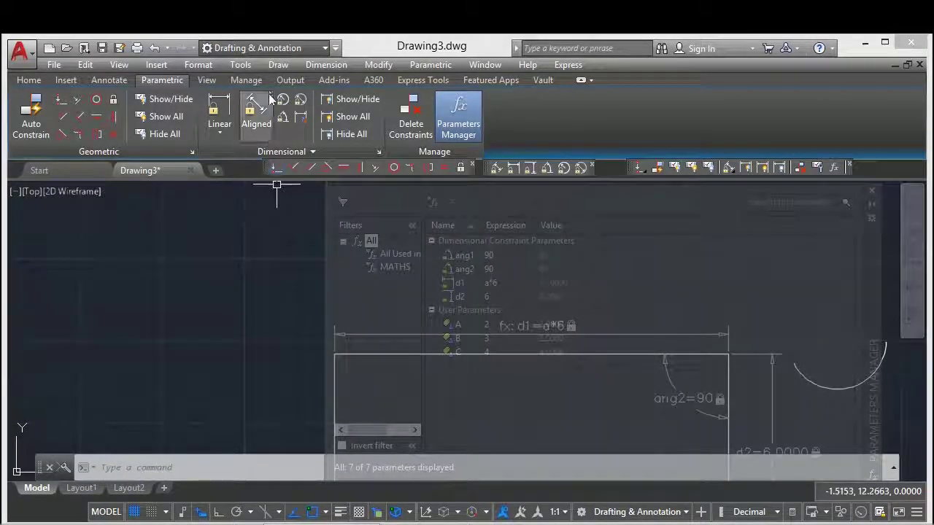
Step: Open External References via Tools > Palettes and drag the palette to the drawing's left side
{"action": "left_click", "coordinate": [242, 65]}
{"action": "mouse_move", "coordinate": [300, 38]}
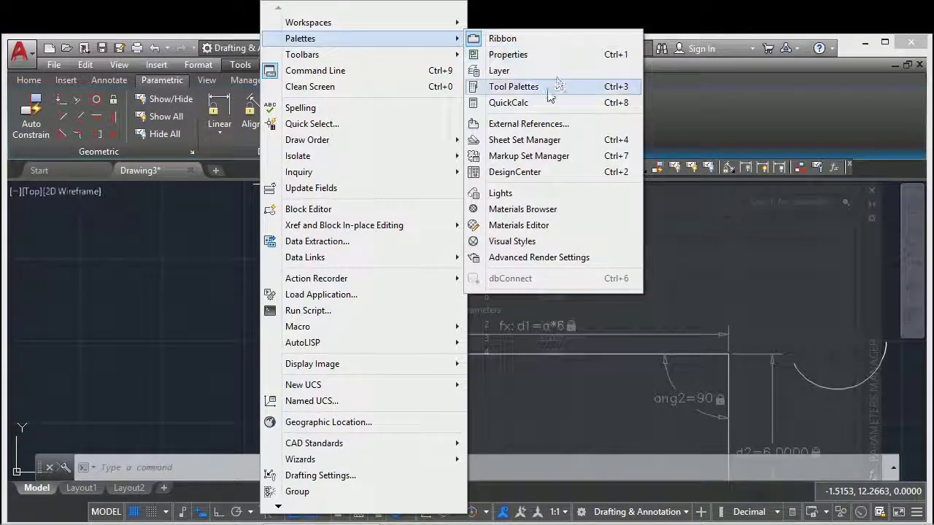
{"action": "left_click", "coordinate": [529, 124]}
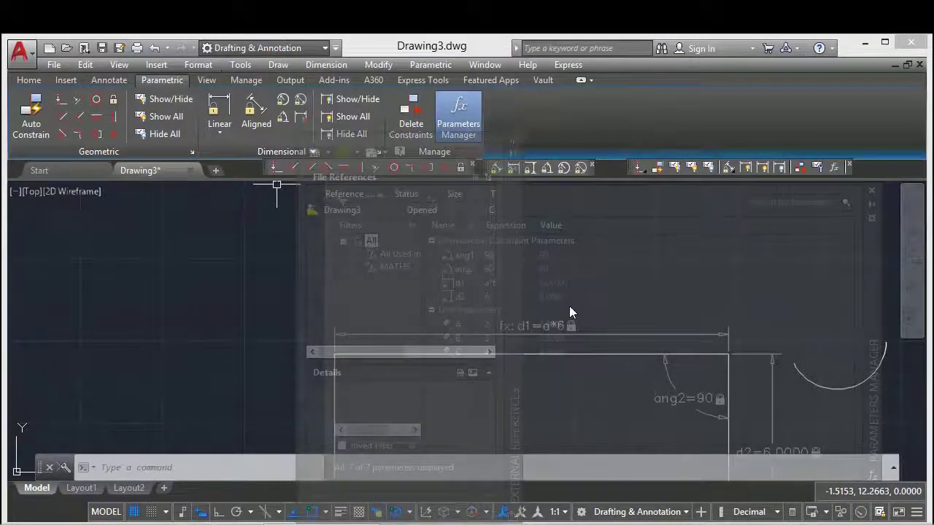
{"action": "left_click_drag", "start_coordinate": [512, 385], "coordinate": [260, 371]}
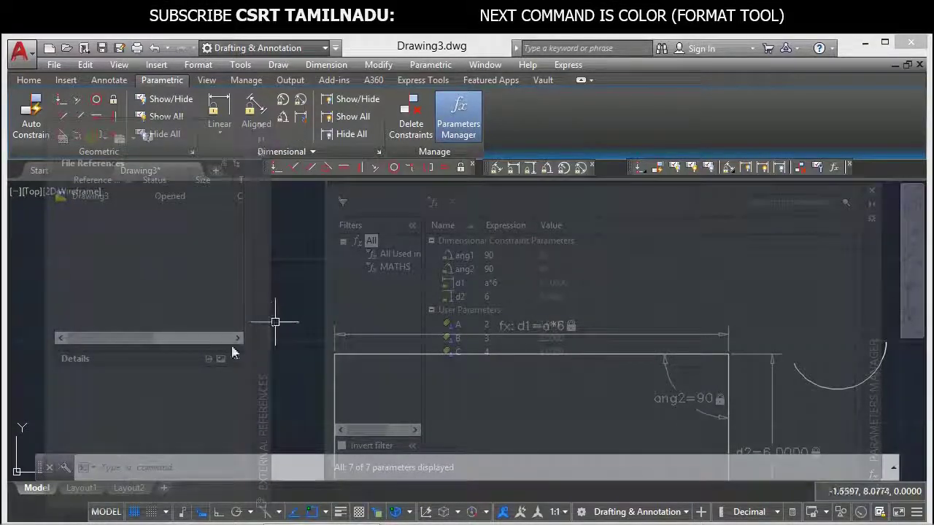
{"action": "left_click", "coordinate": [291, 287]}
{"action": "left_click", "coordinate": [289, 291]}
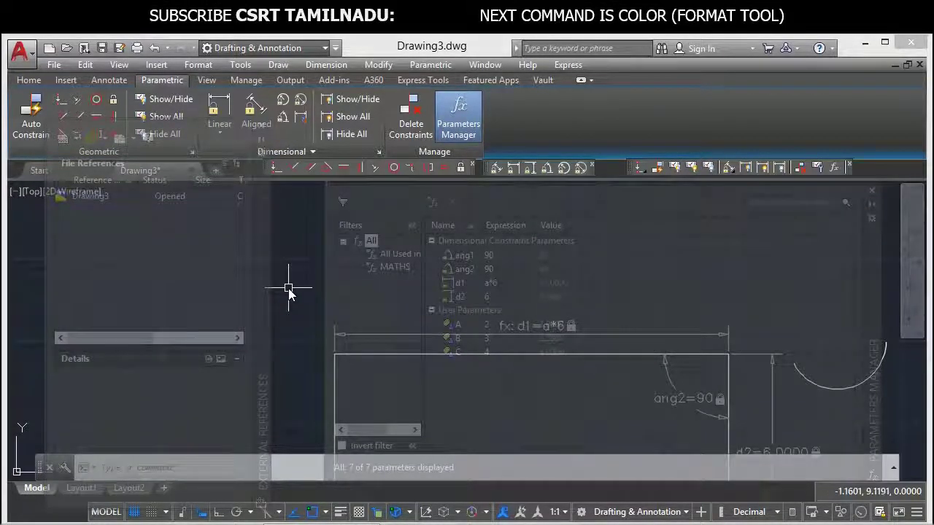